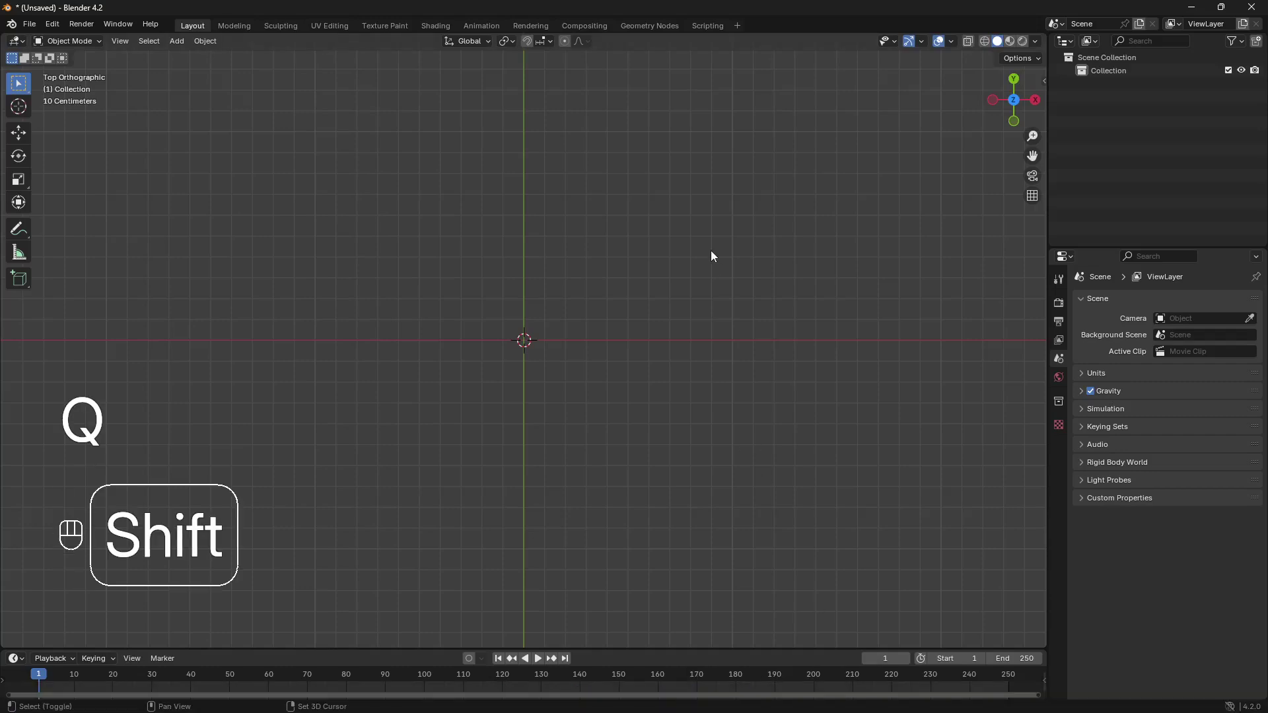
- Add a plane and merge its top edge's vertices at center to form a triangle
{"action": "key", "text": "shift+a"}
{"action": "left_click", "coordinate": [790, 254]}
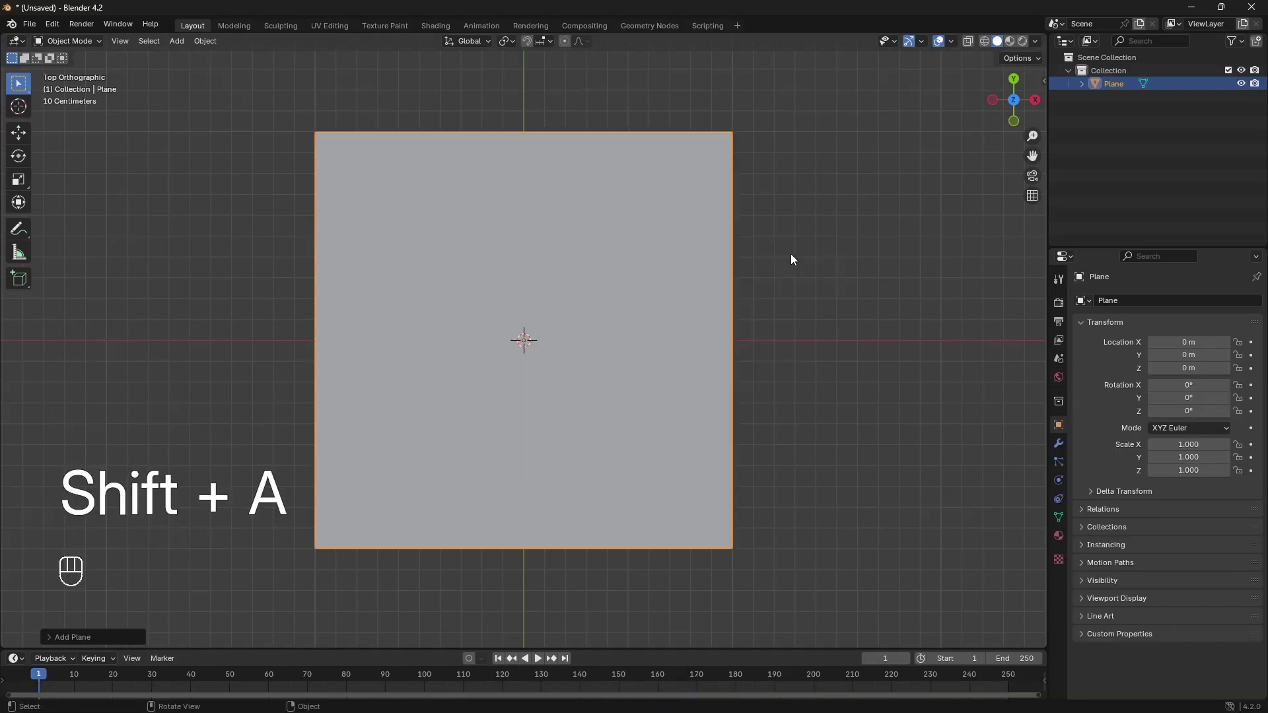
{"action": "key", "text": "Tab"}
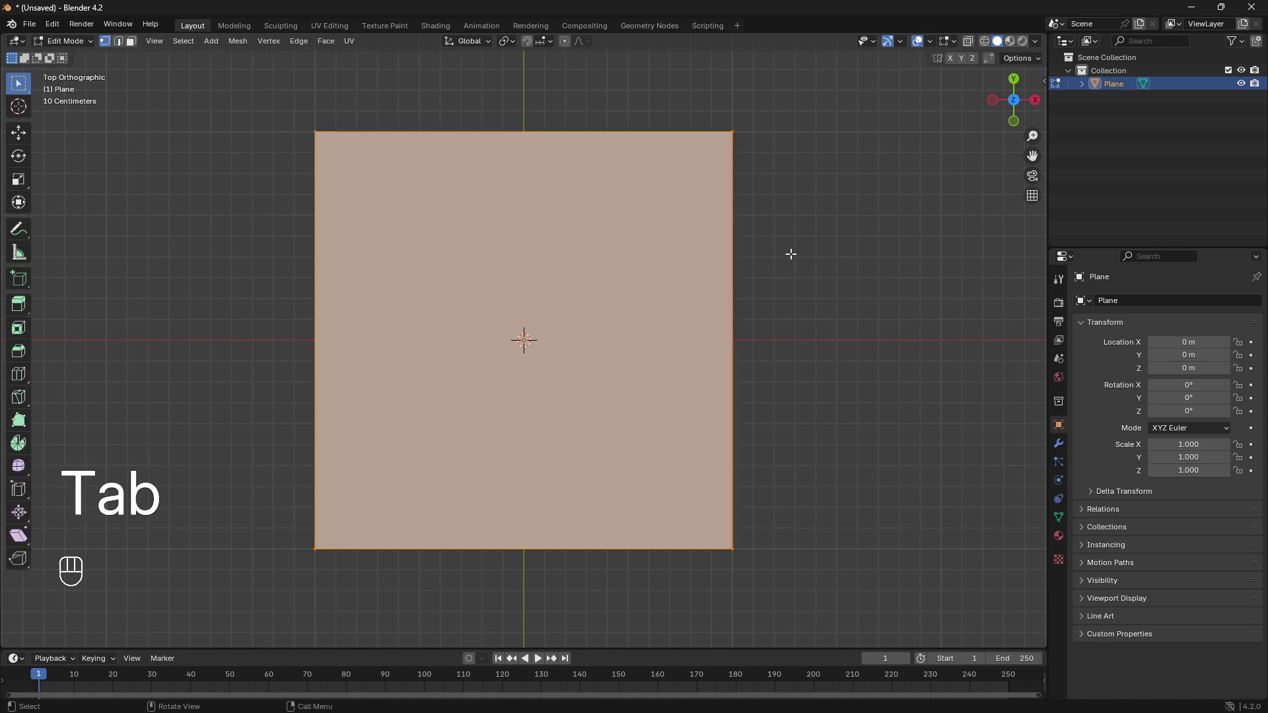
{"action": "left_click_drag", "start_coordinate": [202, 80], "coordinate": [858, 219]}
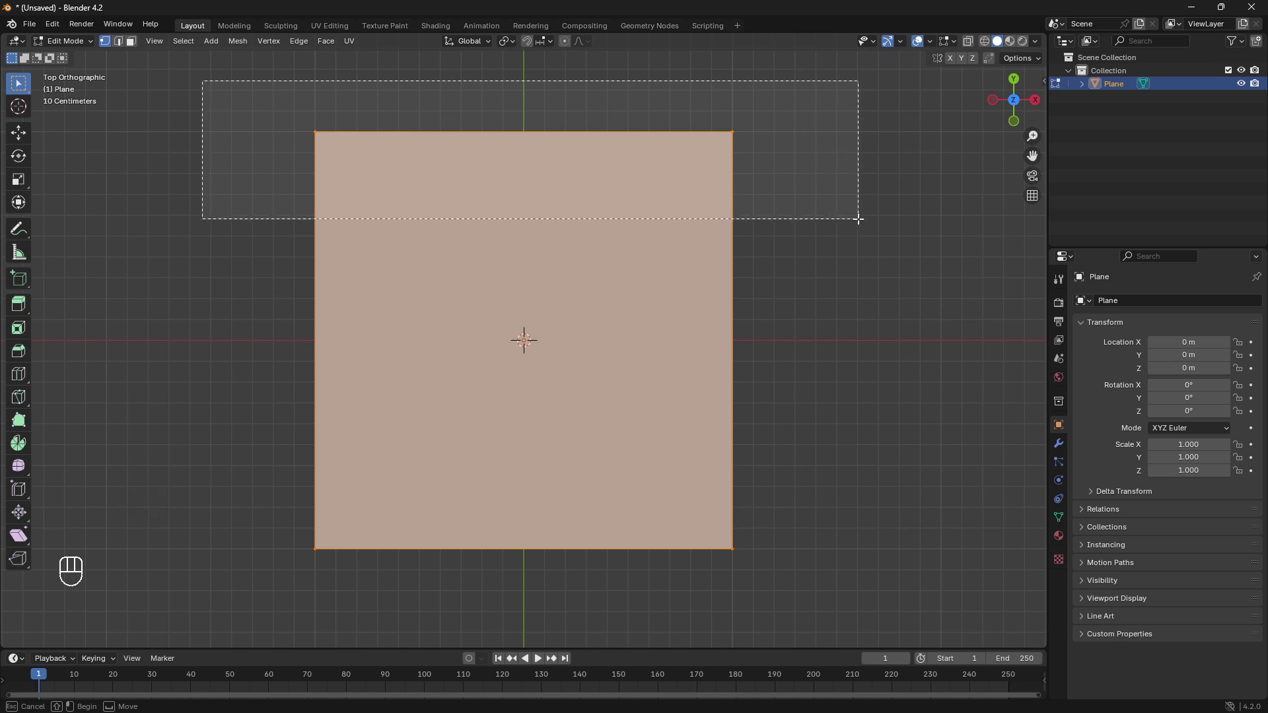
{"action": "left_click_drag", "start_coordinate": [857, 218], "coordinate": [825, 212]}
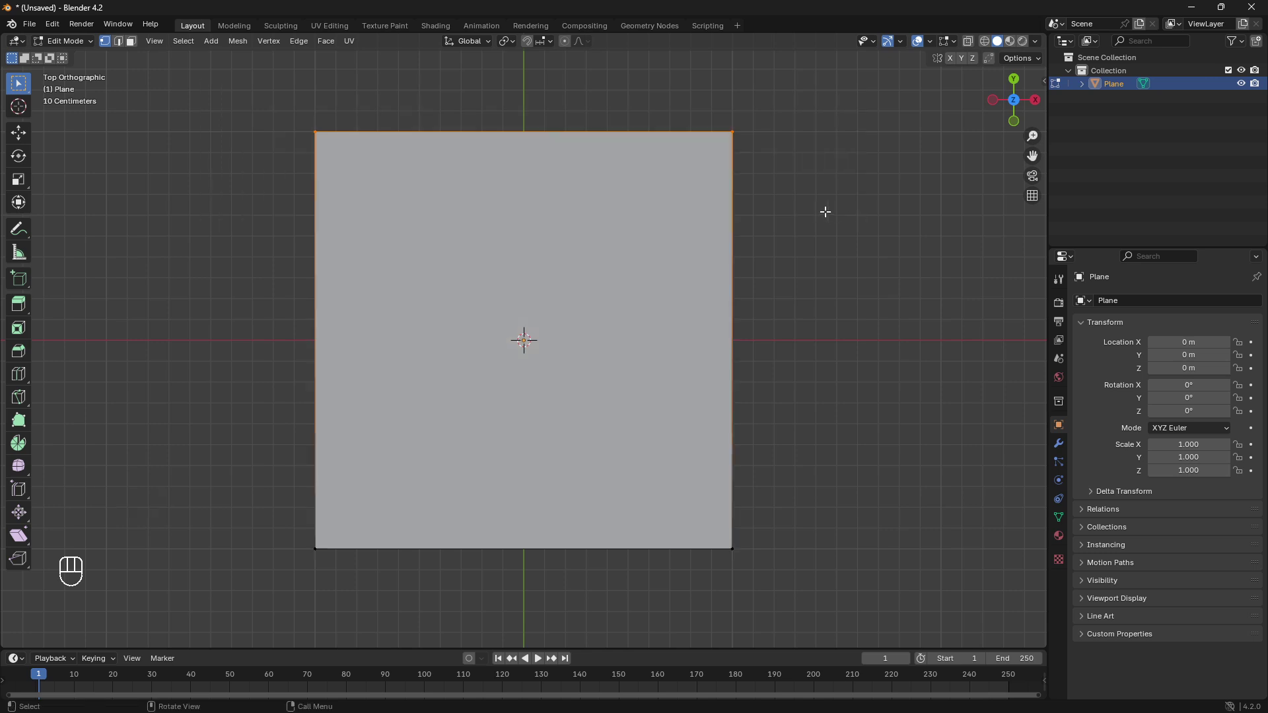
{"action": "key", "text": "m"}
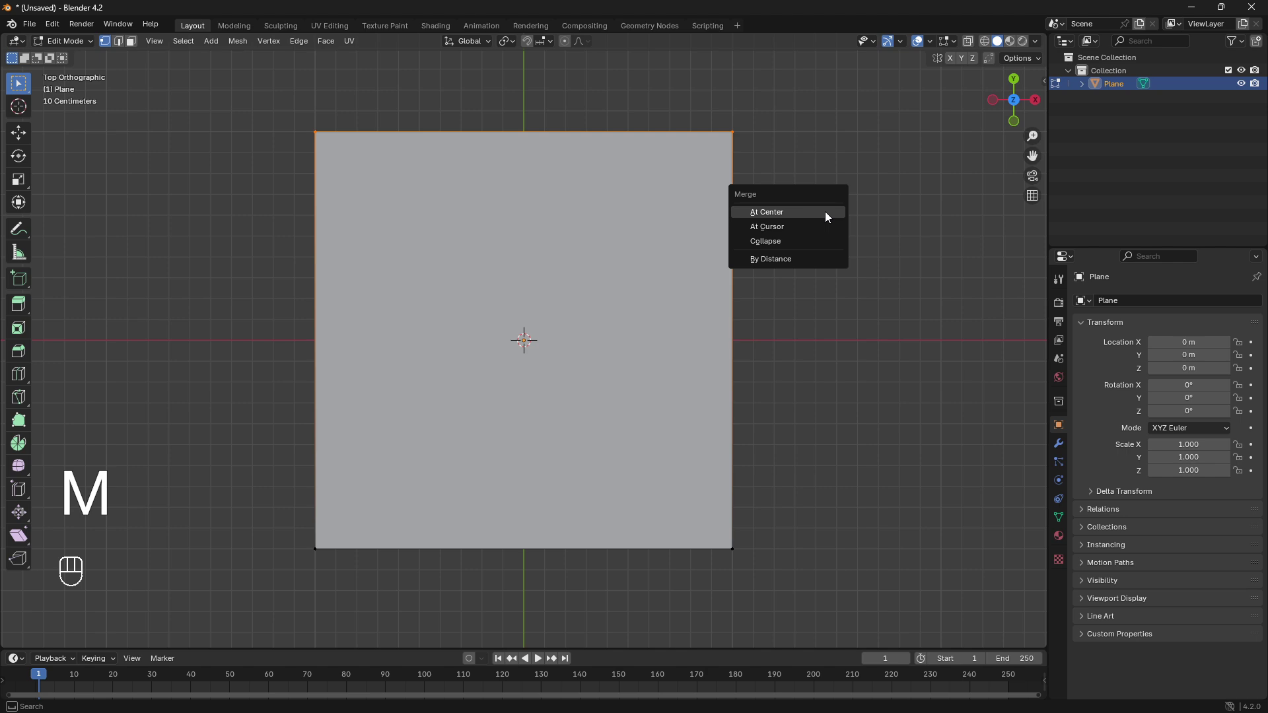
{"action": "left_click", "coordinate": [824, 211]}
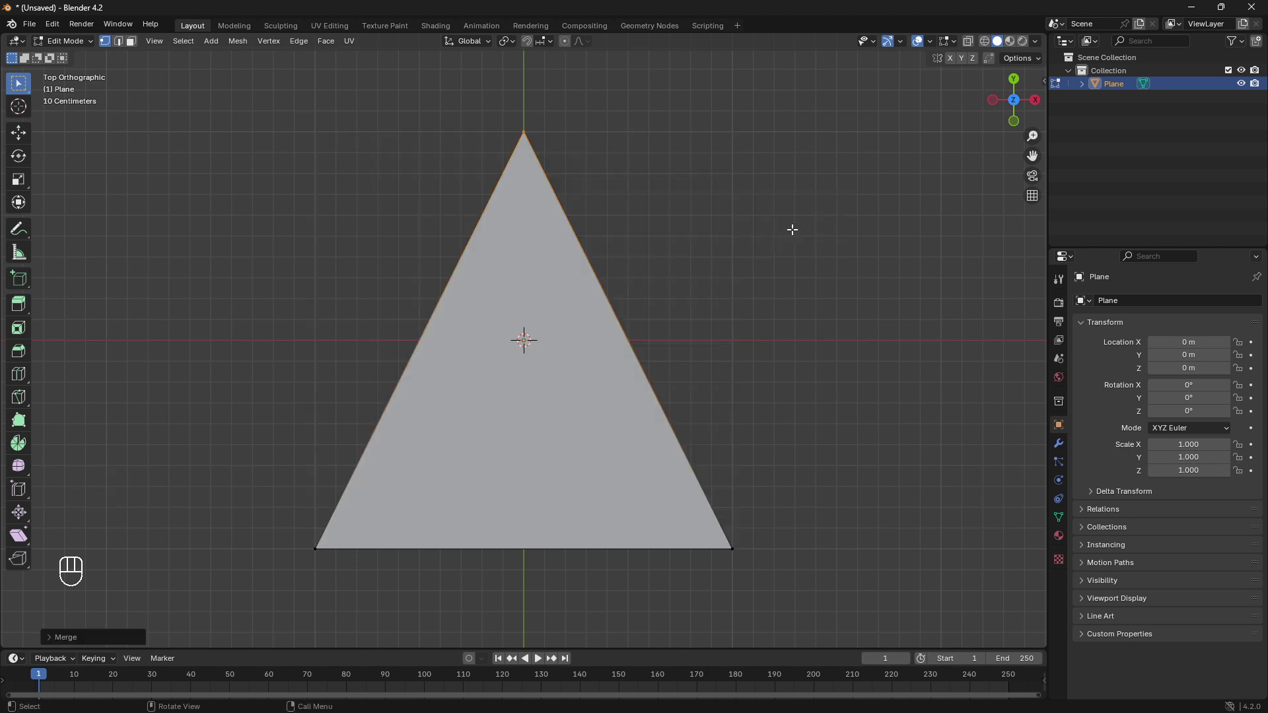
{"action": "key", "text": "Tab"}
- Delete the triangle plane and add a circle mesh at the origin
{"action": "key", "text": "x"}
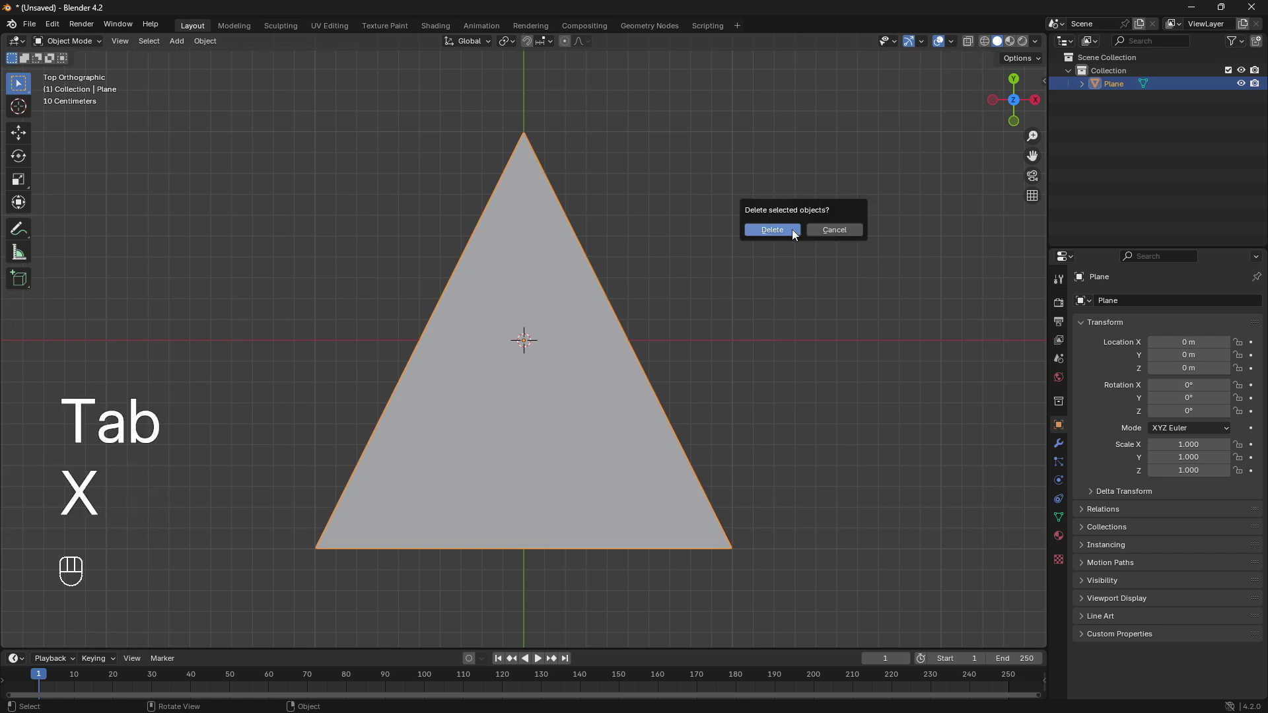
{"action": "left_click", "coordinate": [792, 228]}
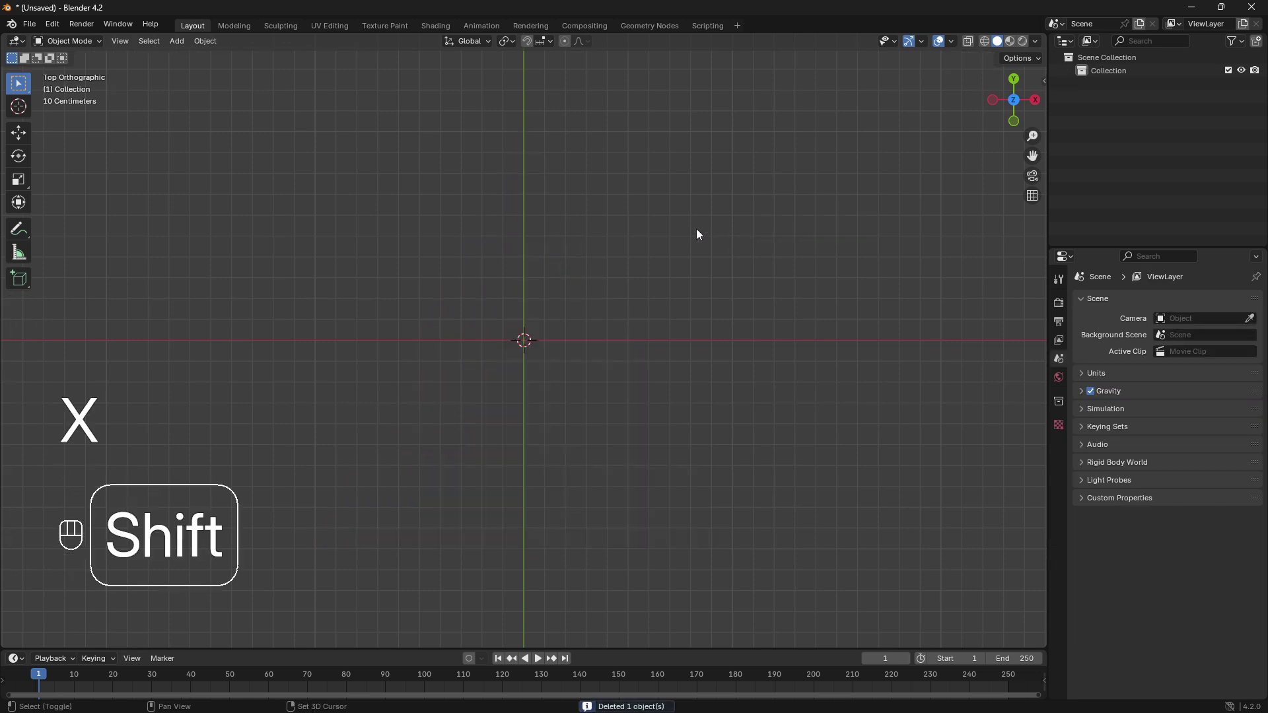
{"action": "key", "text": "shift+a"}
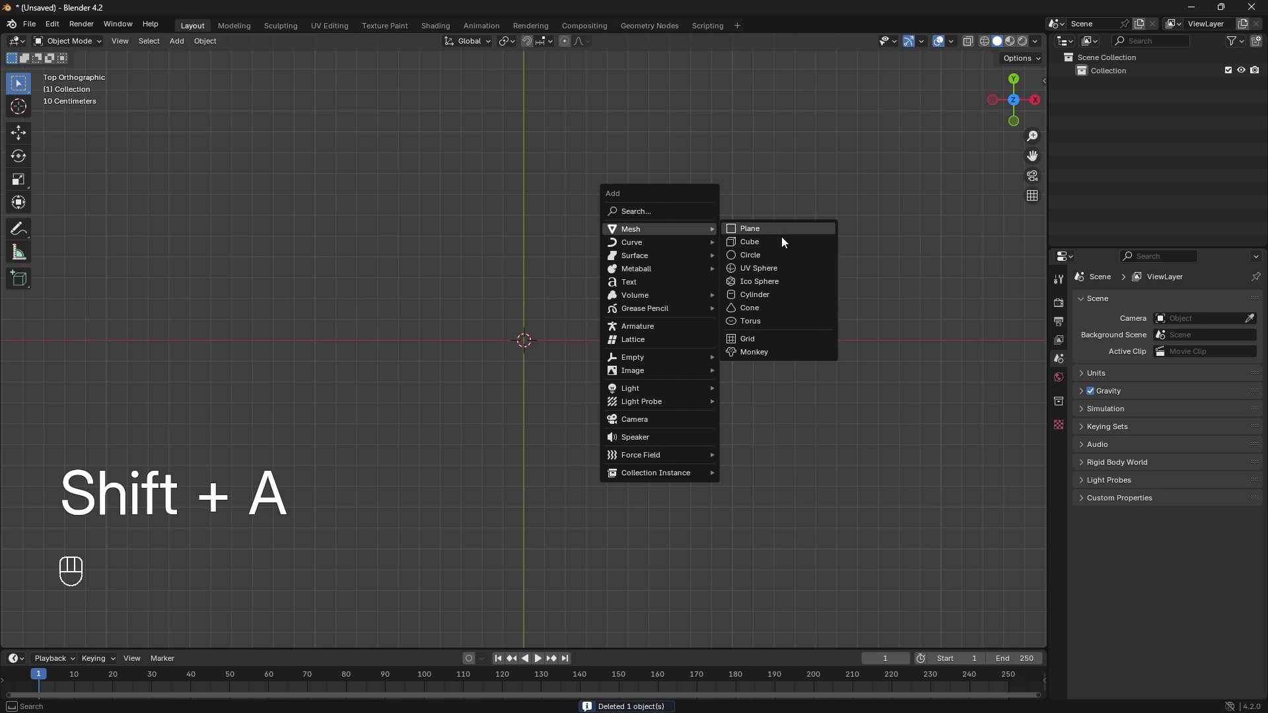
{"action": "left_click", "coordinate": [785, 253]}
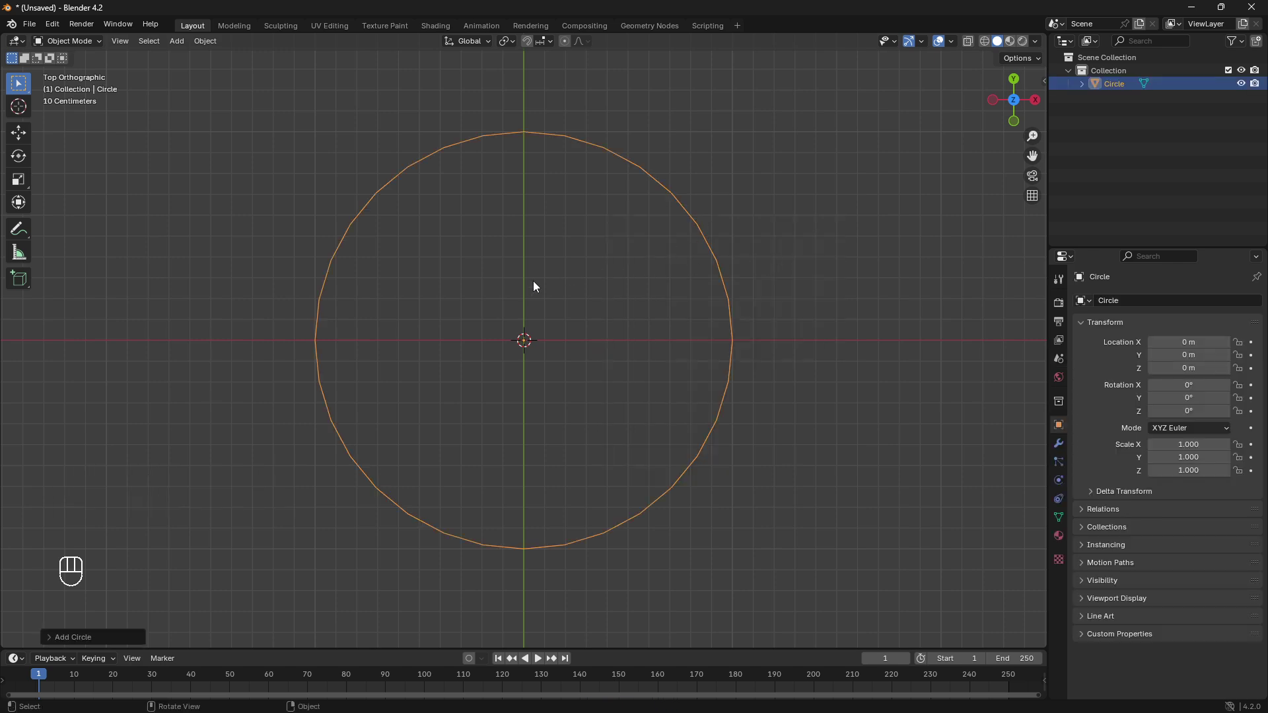
- Set the new circle's vertex count to 3, making a triangle outline
{"action": "left_click", "coordinate": [107, 640]}
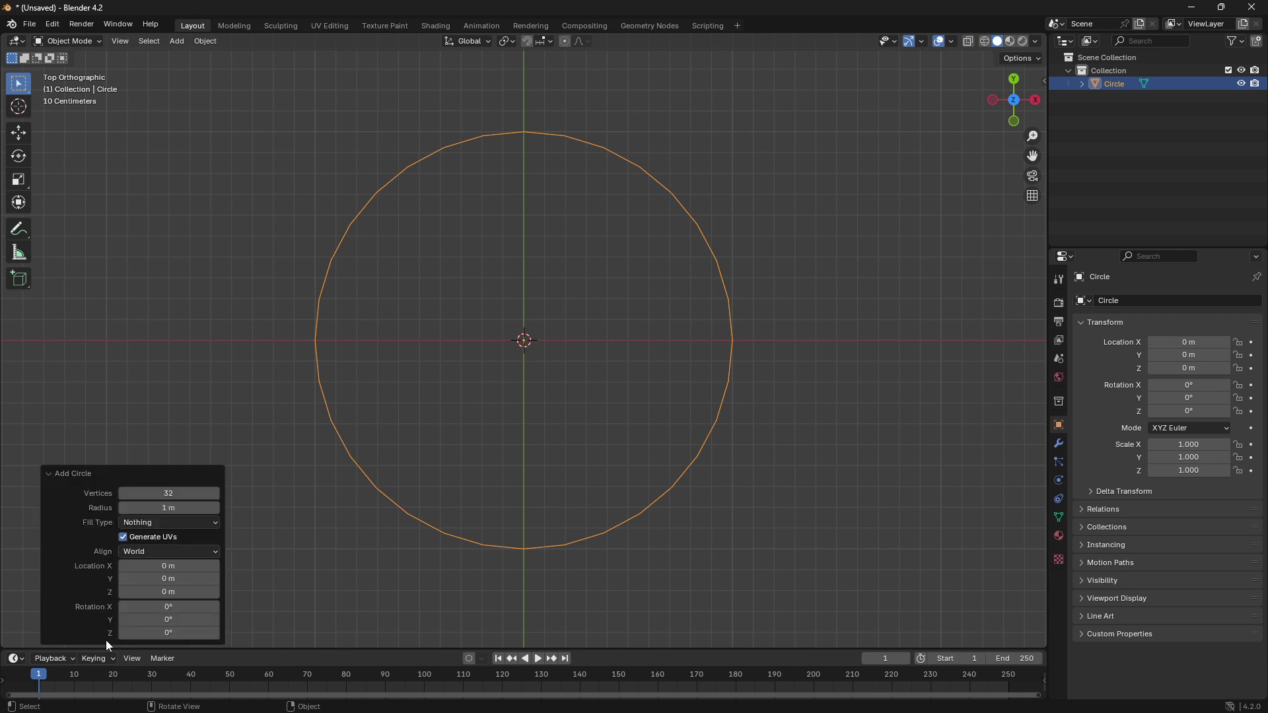
{"action": "left_click", "coordinate": [190, 492]}
{"action": "key", "text": "BackSpace"}
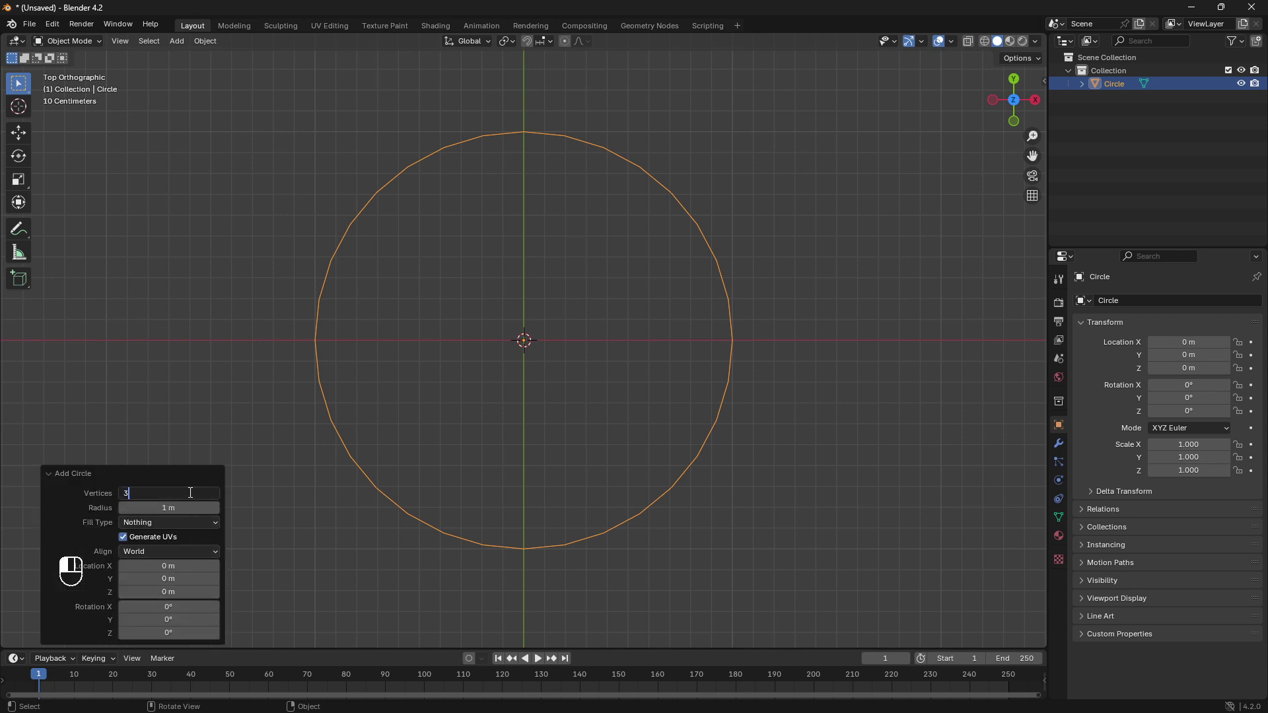
{"action": "key", "text": "Return"}
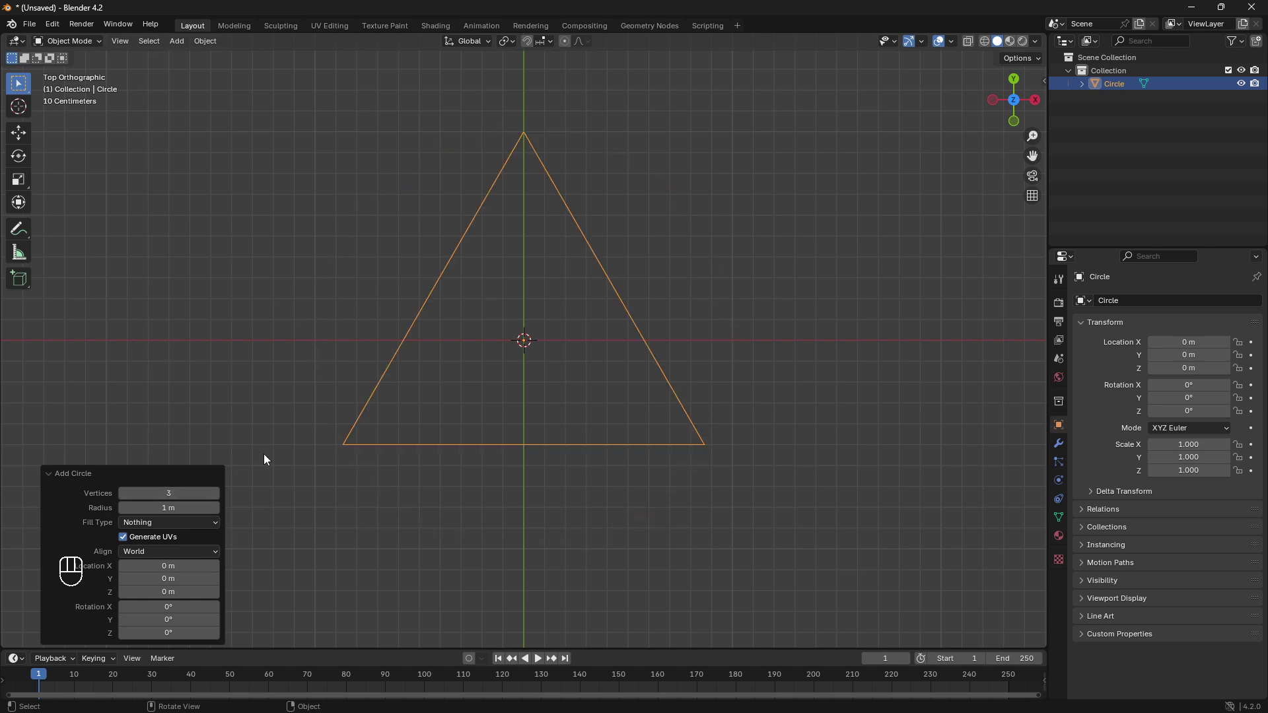
{"action": "mouse_move", "coordinate": [487, 432]}
{"action": "middle_mouse_down"}
{"action": "mouse_move", "coordinate": [564, 399]}
{"action": "mouse_move", "coordinate": [579, 366]}
{"action": "middle_mouse_up"}
- Extrude the triangle outline's edges and scale them inward into a frame
{"action": "key", "text": "Tab"}
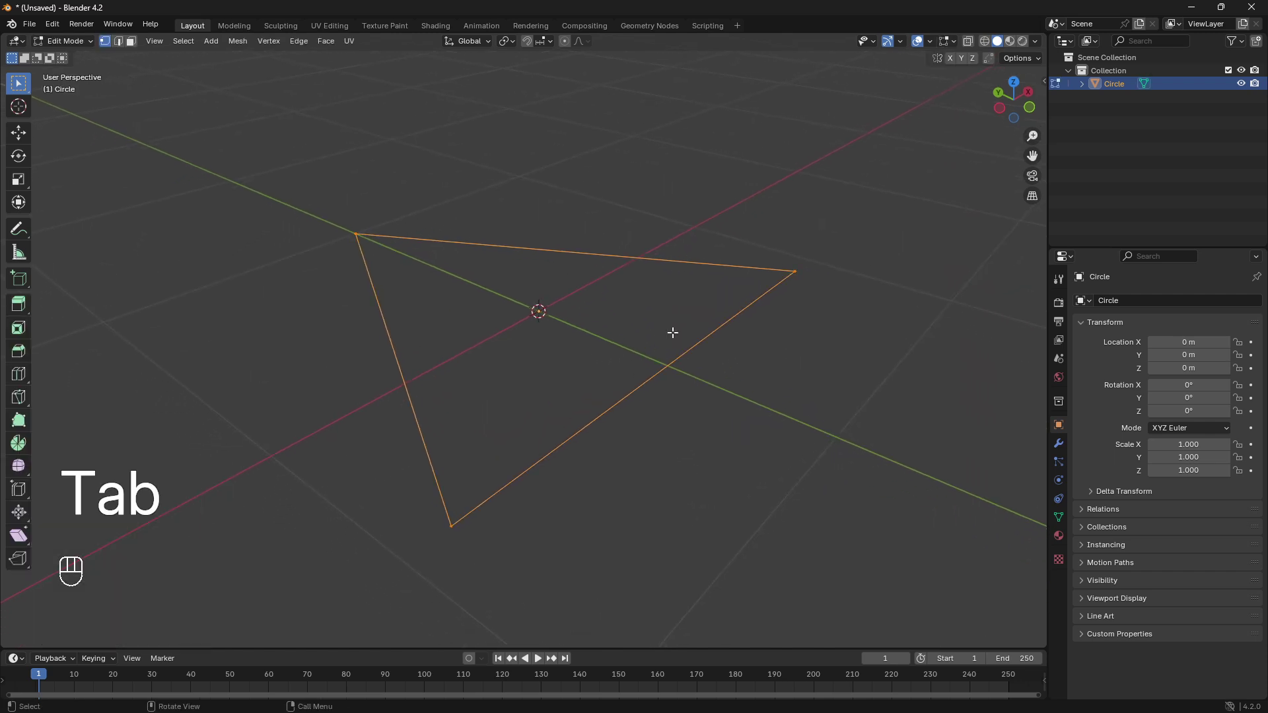
{"action": "key", "text": "e"}
{"action": "key", "text": "s"}
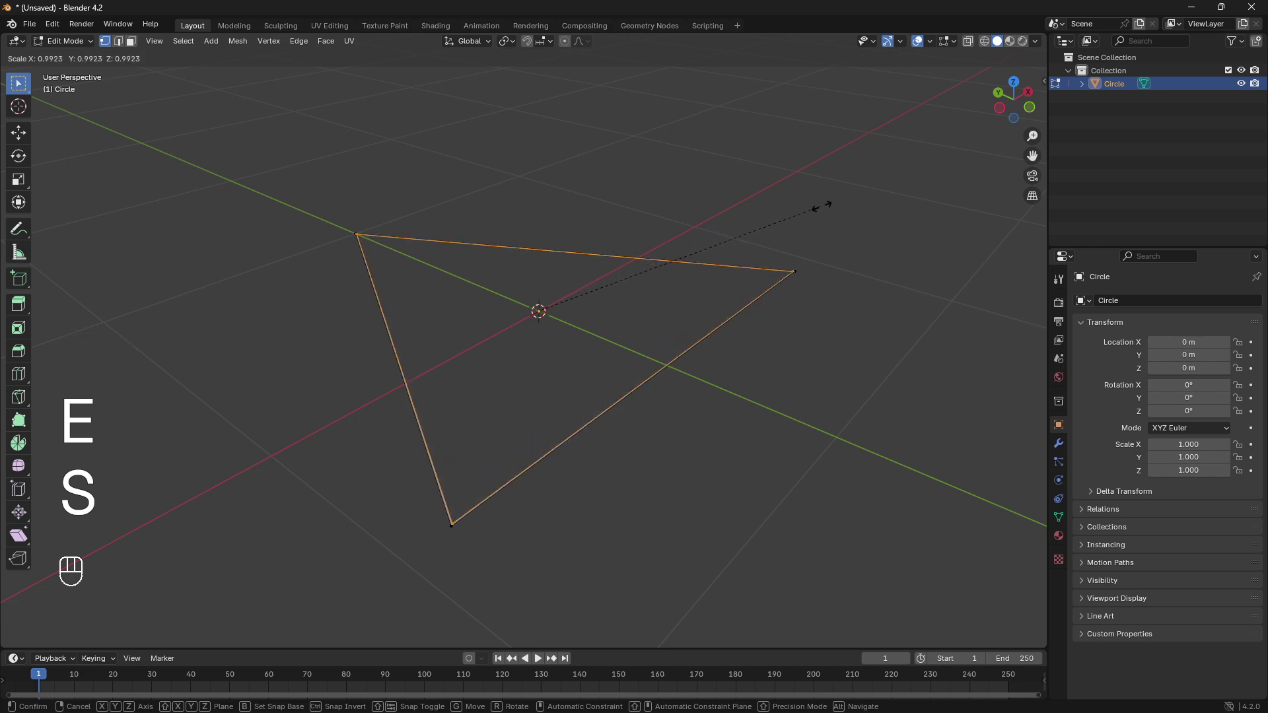
{"action": "left_click", "coordinate": [765, 227]}
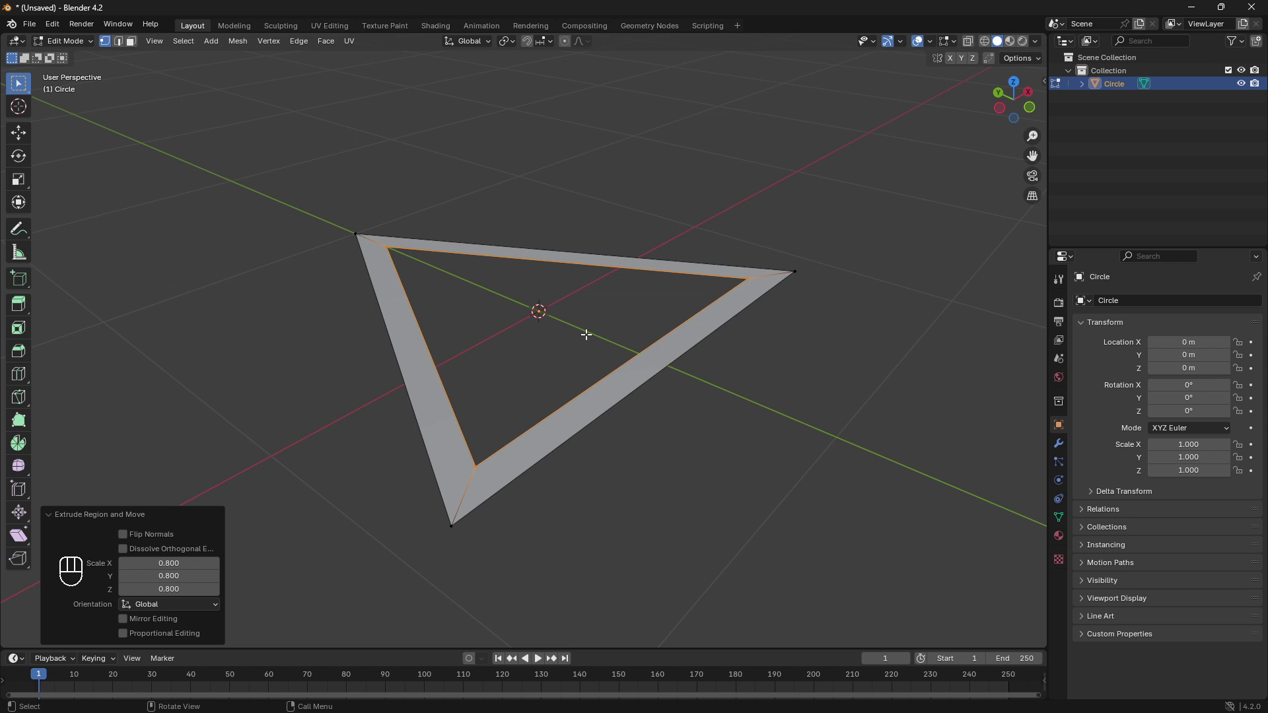
{"action": "middle_click_drag", "start_coordinate": [586, 335], "coordinate": [600, 324]}
- Extrude the whole frame upward to give it thickness
{"action": "key", "text": "a"}
{"action": "key", "text": "e"}
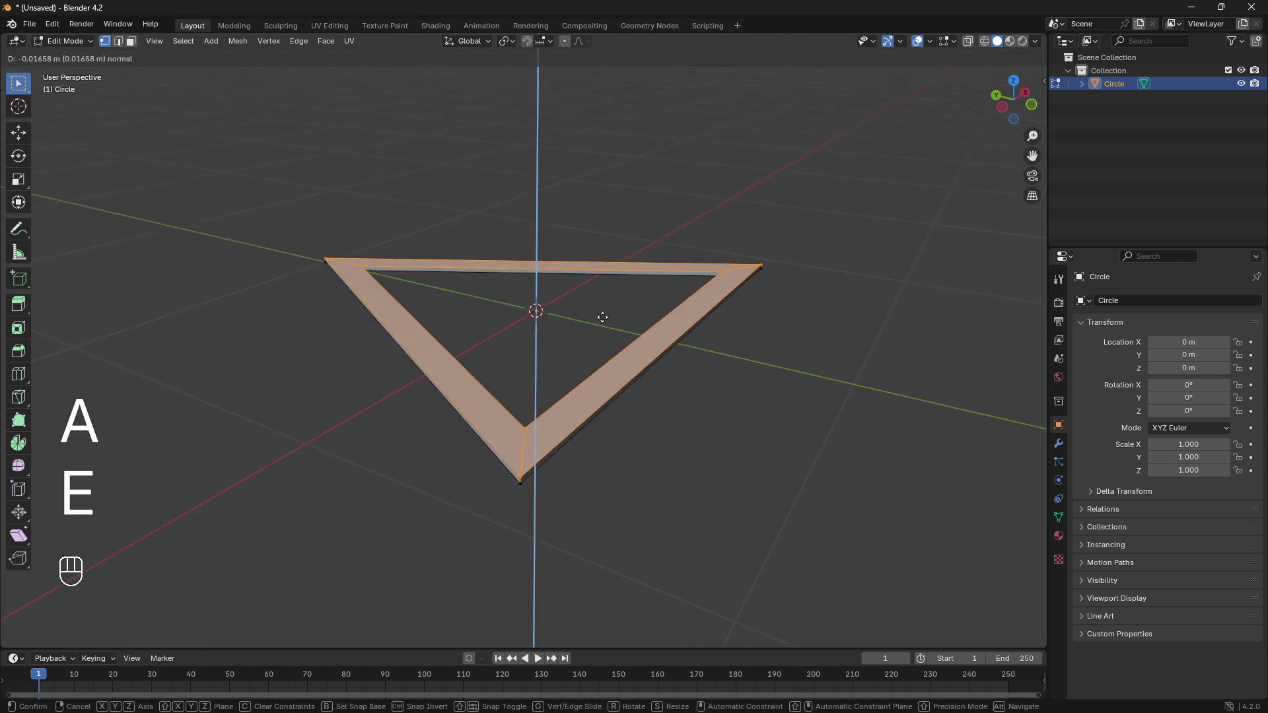
{"action": "left_click", "coordinate": [613, 288]}
{"action": "middle_click_drag", "start_coordinate": [613, 287], "coordinate": [498, 388]}
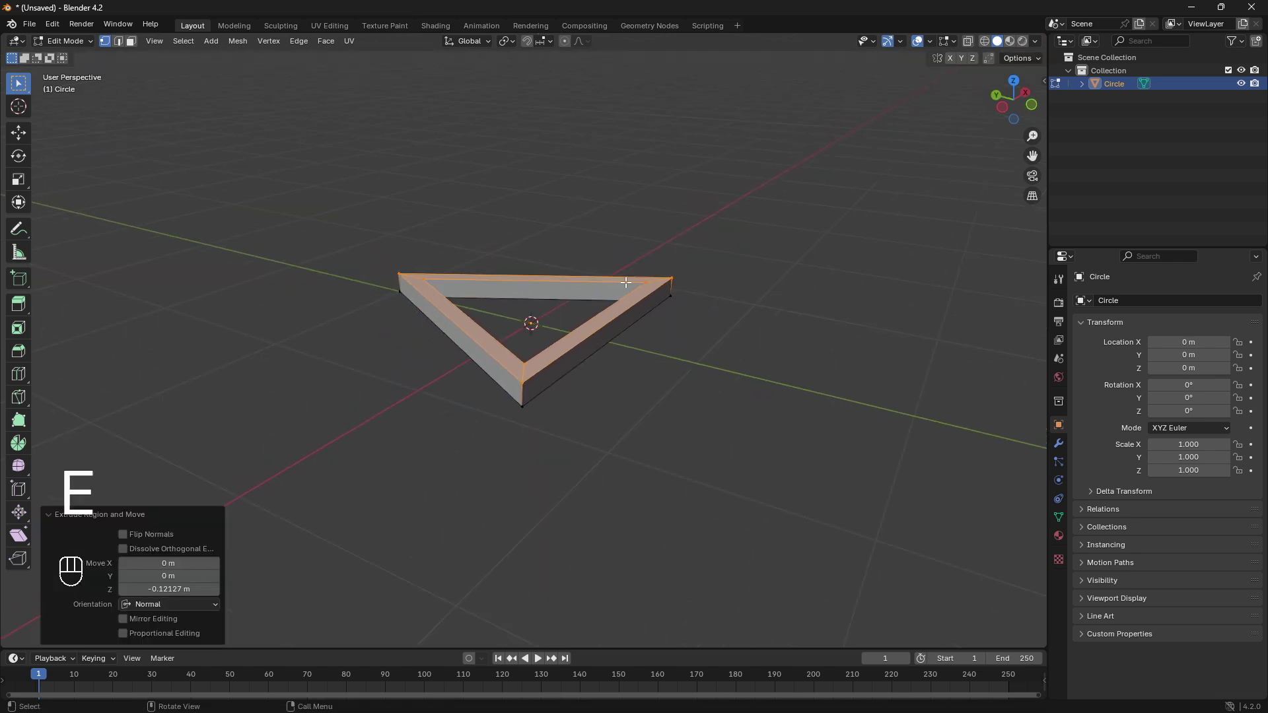
{"action": "key", "text": "KP_7"}
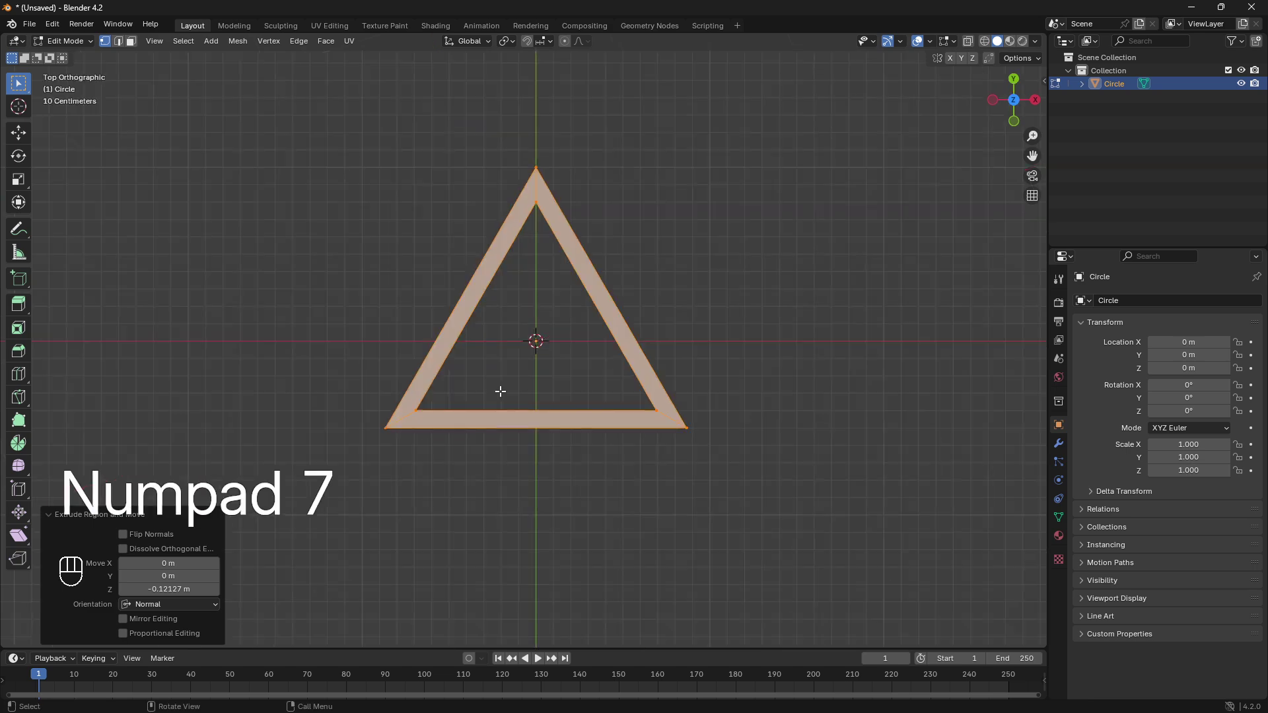
{"action": "key", "text": "Tab"}
- Delete the triangle frame and add a cone at the origin
{"action": "key", "text": "x"}
{"action": "left_click", "coordinate": [564, 365]}
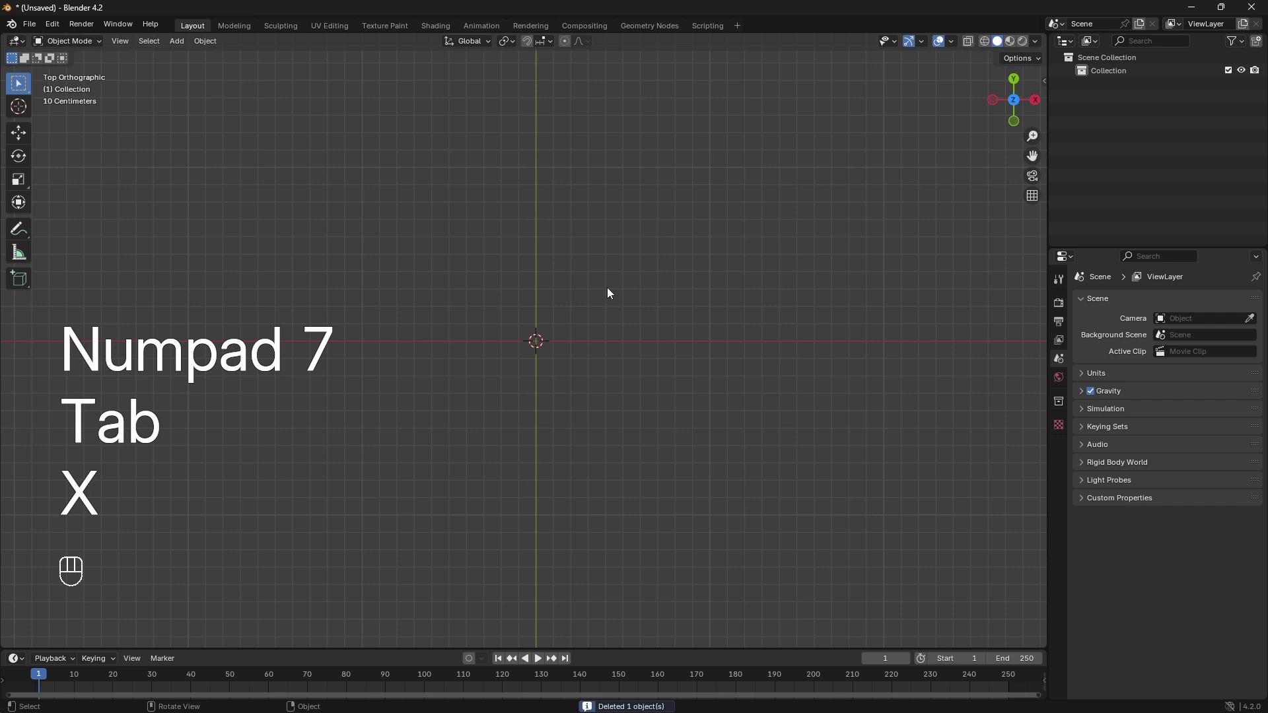
{"action": "key", "text": "shift+a"}
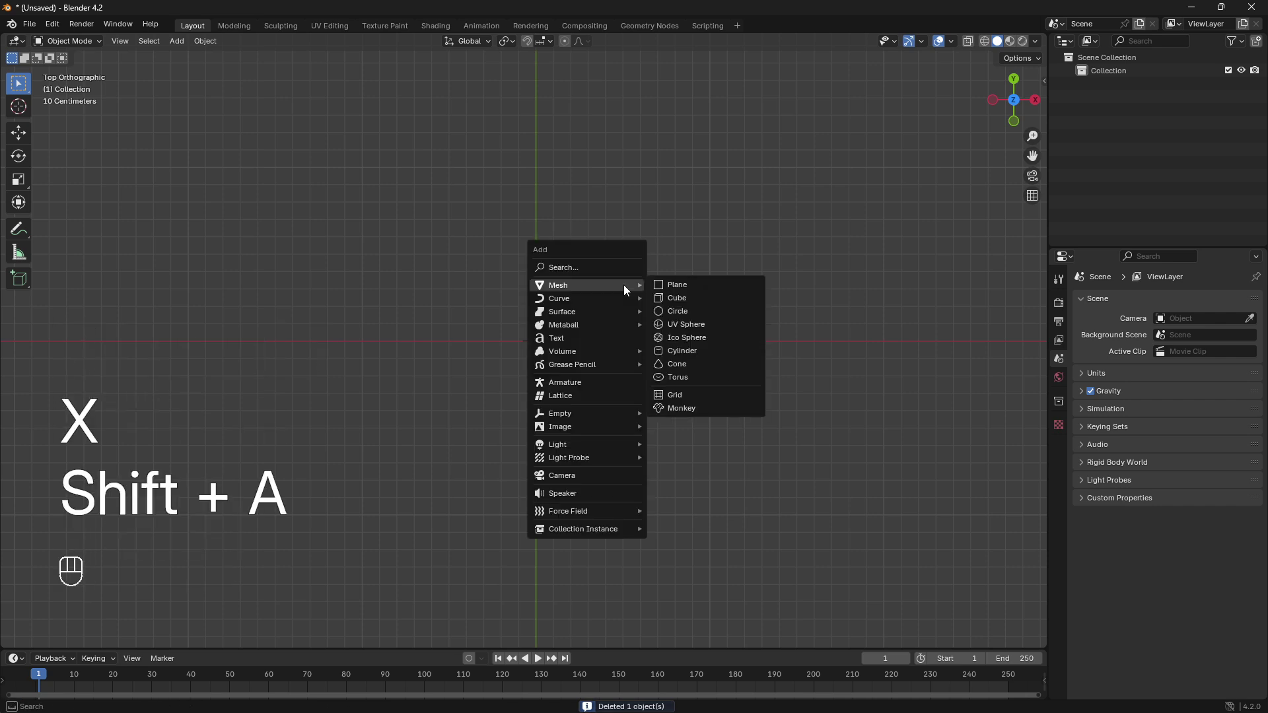
{"action": "left_click", "coordinate": [716, 362]}
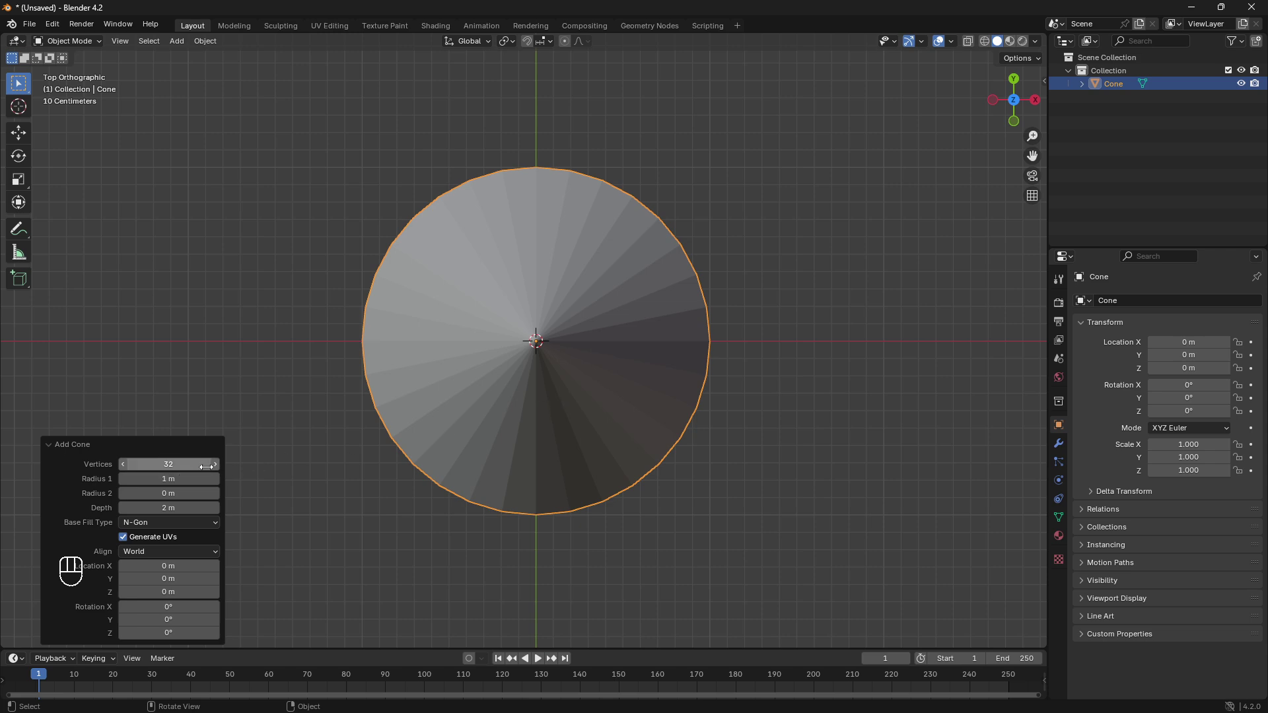
- Give the cone 3 vertices and raise it about 1 m along Z
{"action": "left_click", "coordinate": [141, 465]}
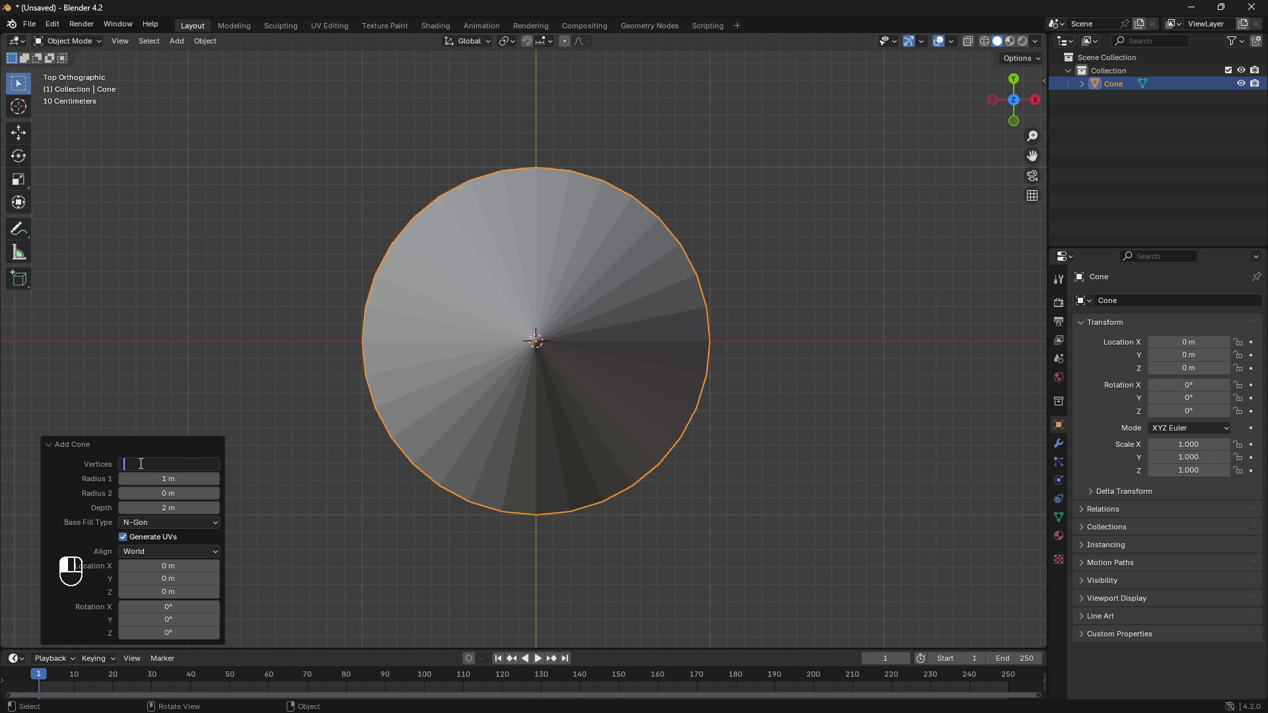
{"action": "type", "text": "3"}
{"action": "key", "text": "Return"}
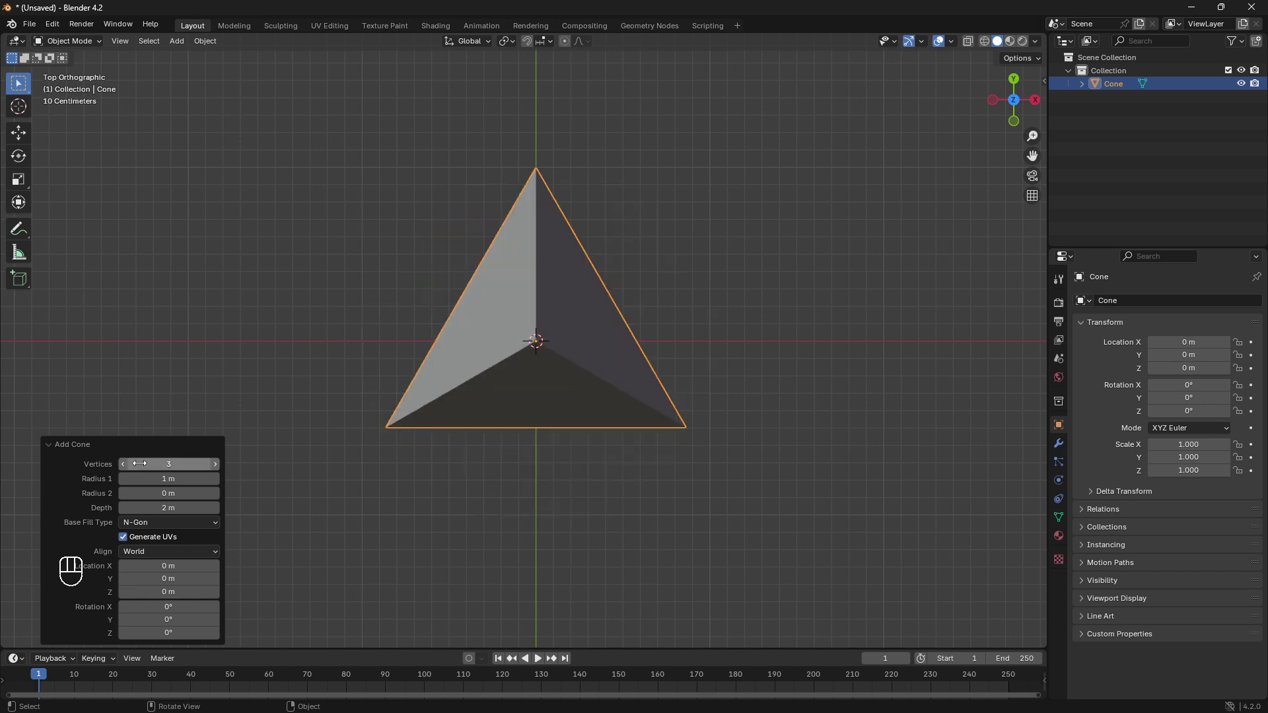
{"action": "mouse_move", "coordinate": [515, 318]}
{"action": "middle_mouse_down"}
{"action": "mouse_move", "coordinate": [554, 241]}
{"action": "mouse_move", "coordinate": [594, 271]}
{"action": "middle_mouse_up"}
{"action": "key", "text": "g"}
{"action": "key", "text": "z"}
{"action": "left_click", "coordinate": [585, 234]}
{"action": "scroll", "coordinate": [585, 235], "scroll_direction": "down", "scroll_amount": 2}
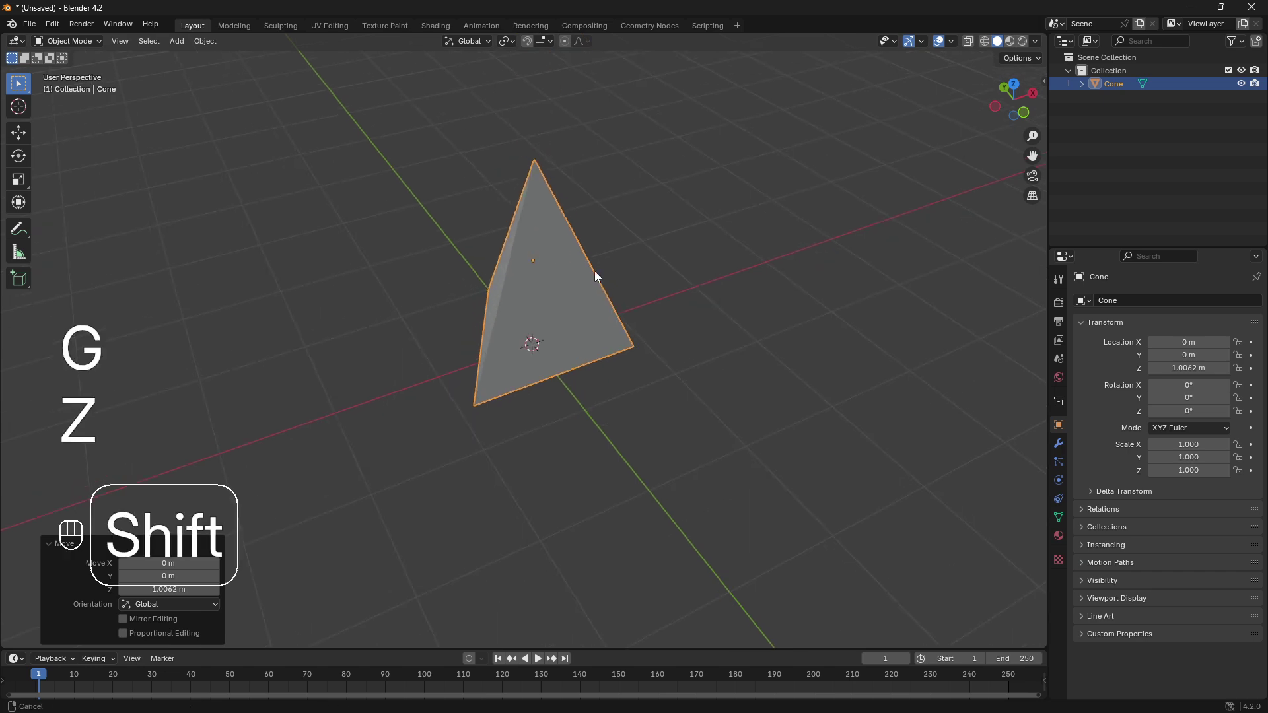
- Add an Edge Split modifier to the pyramid with edge angle 0°
{"action": "left_click", "coordinate": [1058, 445]}
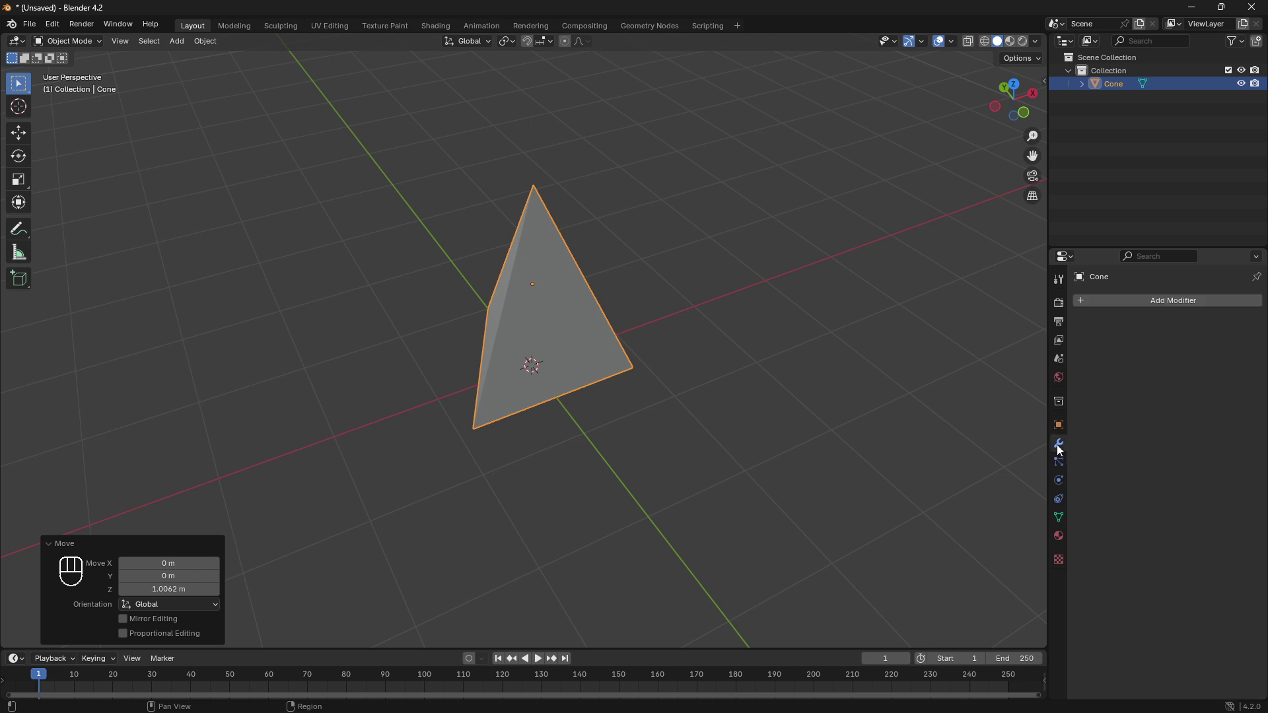
{"action": "left_click", "coordinate": [1212, 302]}
{"action": "mouse_move", "coordinate": [1170, 291]}
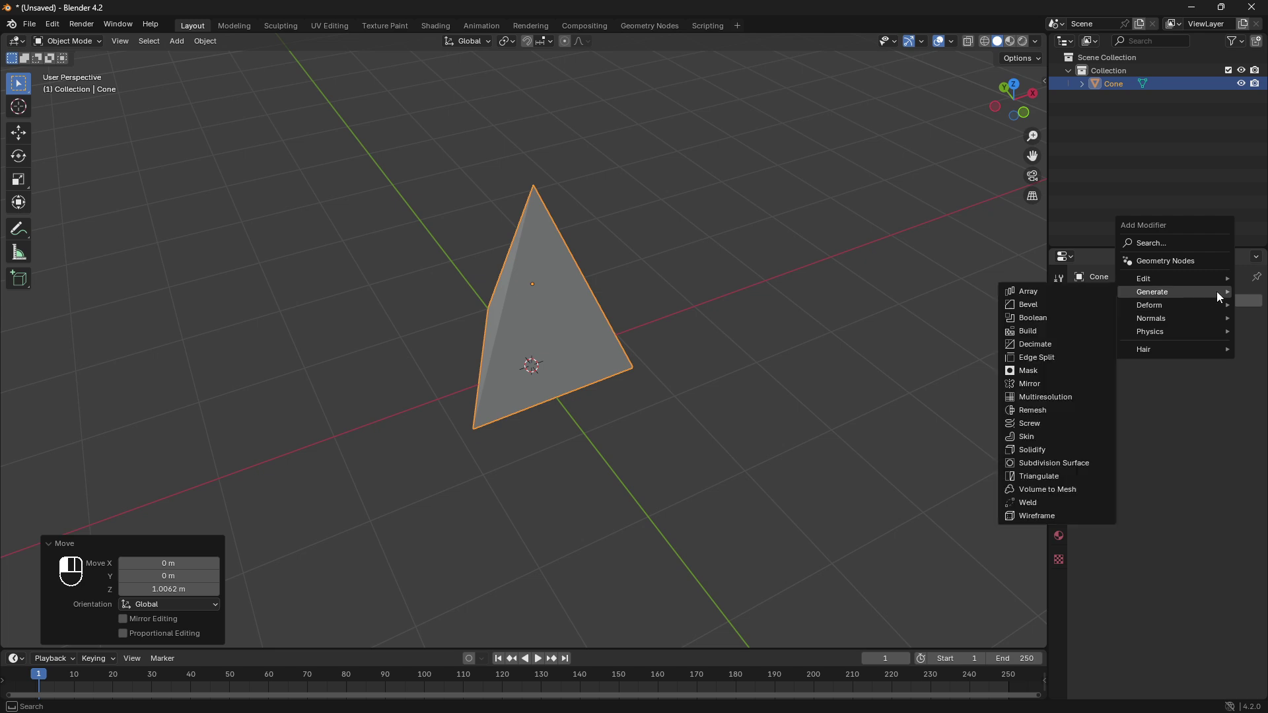
{"action": "left_click", "coordinate": [1081, 364]}
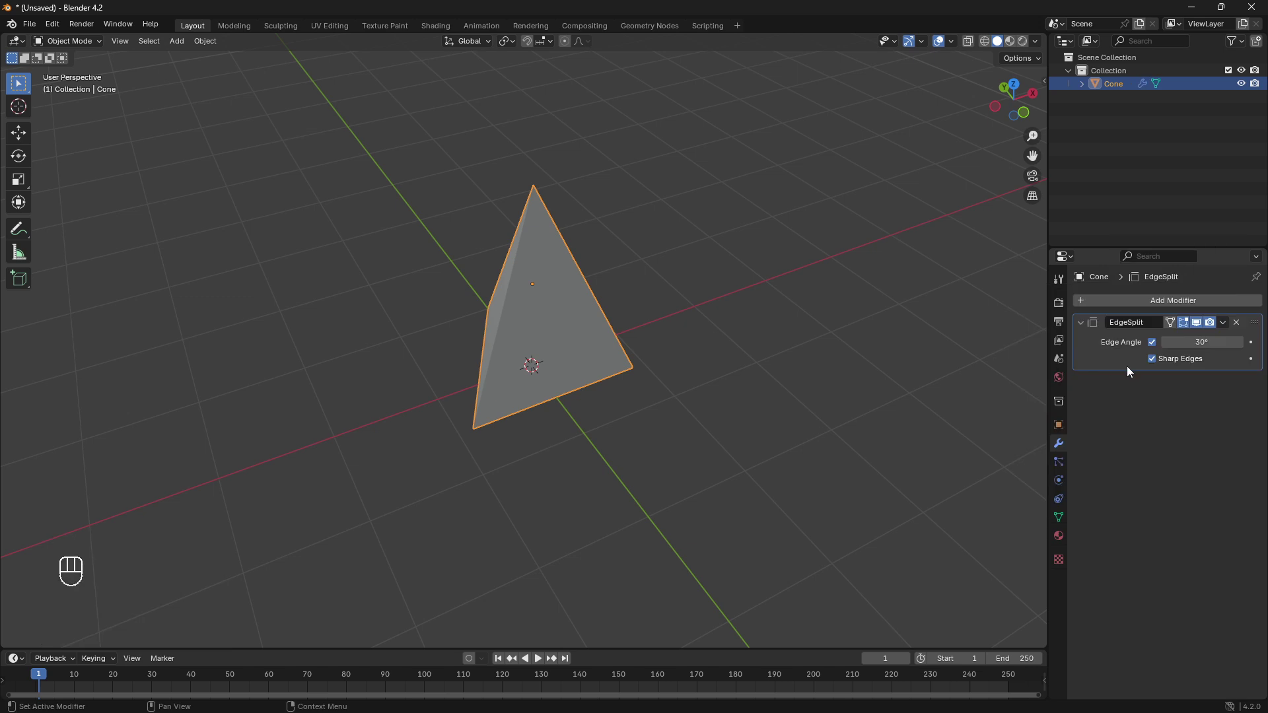
{"action": "left_click", "coordinate": [1203, 340]}
{"action": "key", "text": "BackSpace"}
{"action": "type", "text": "0"}
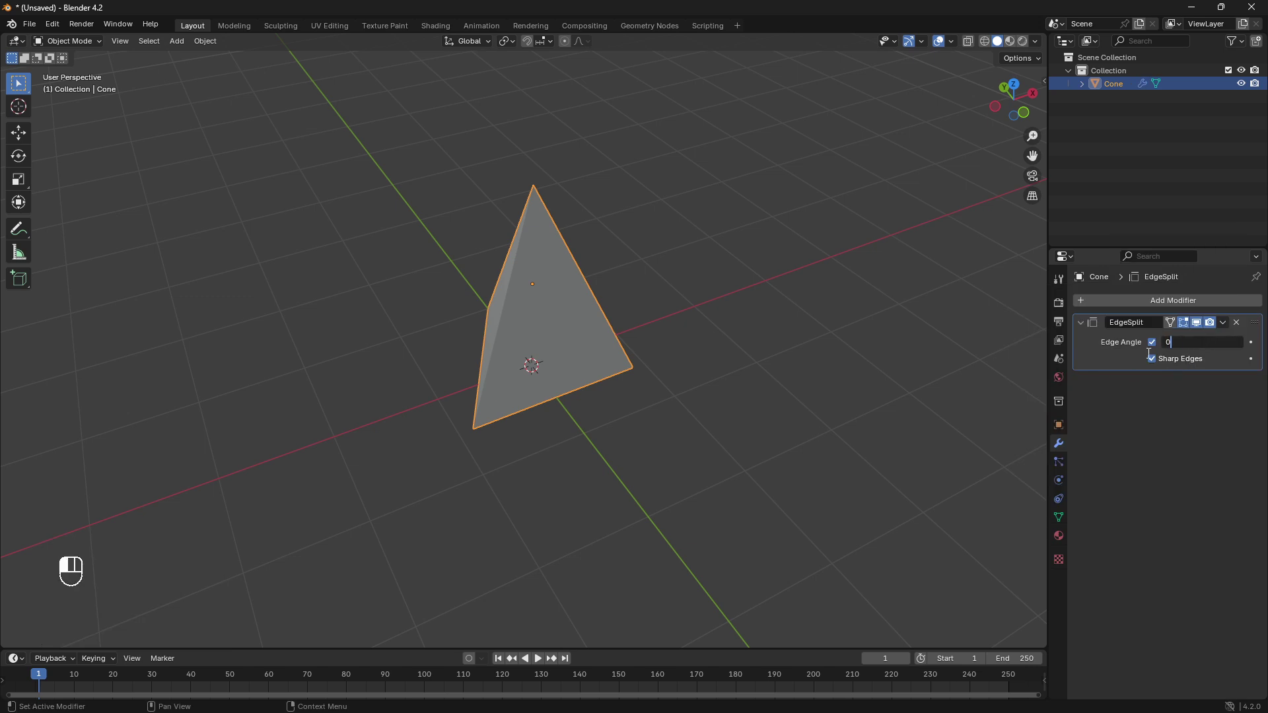
{"action": "left_click", "coordinate": [1148, 353]}
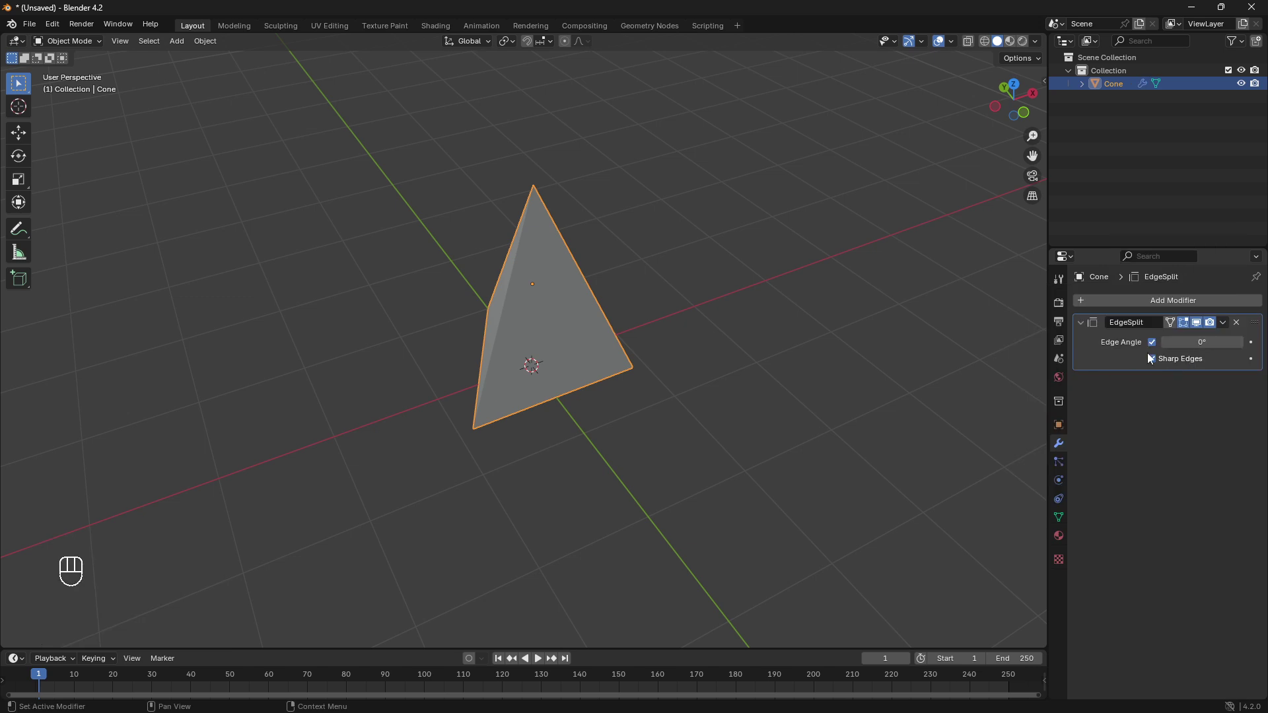
- Add a Smooth modifier to the pyramid
{"action": "left_click", "coordinate": [1208, 301]}
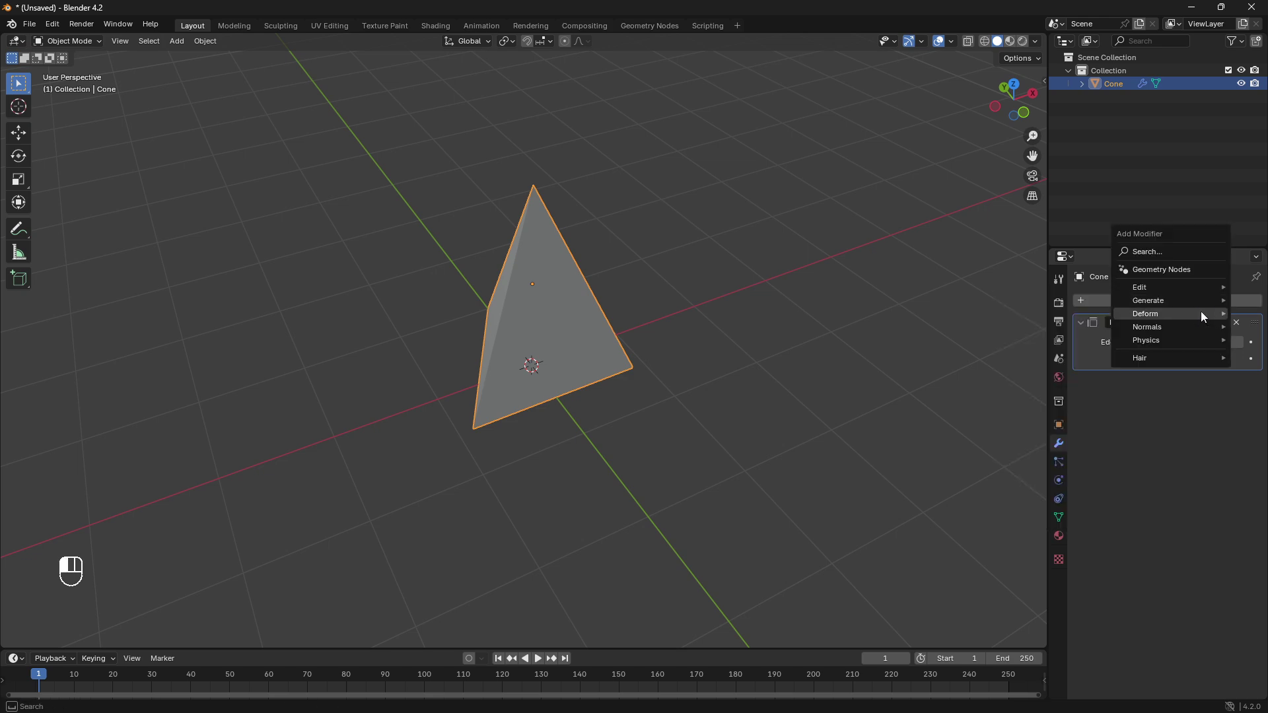
{"action": "mouse_move", "coordinate": [1146, 313]}
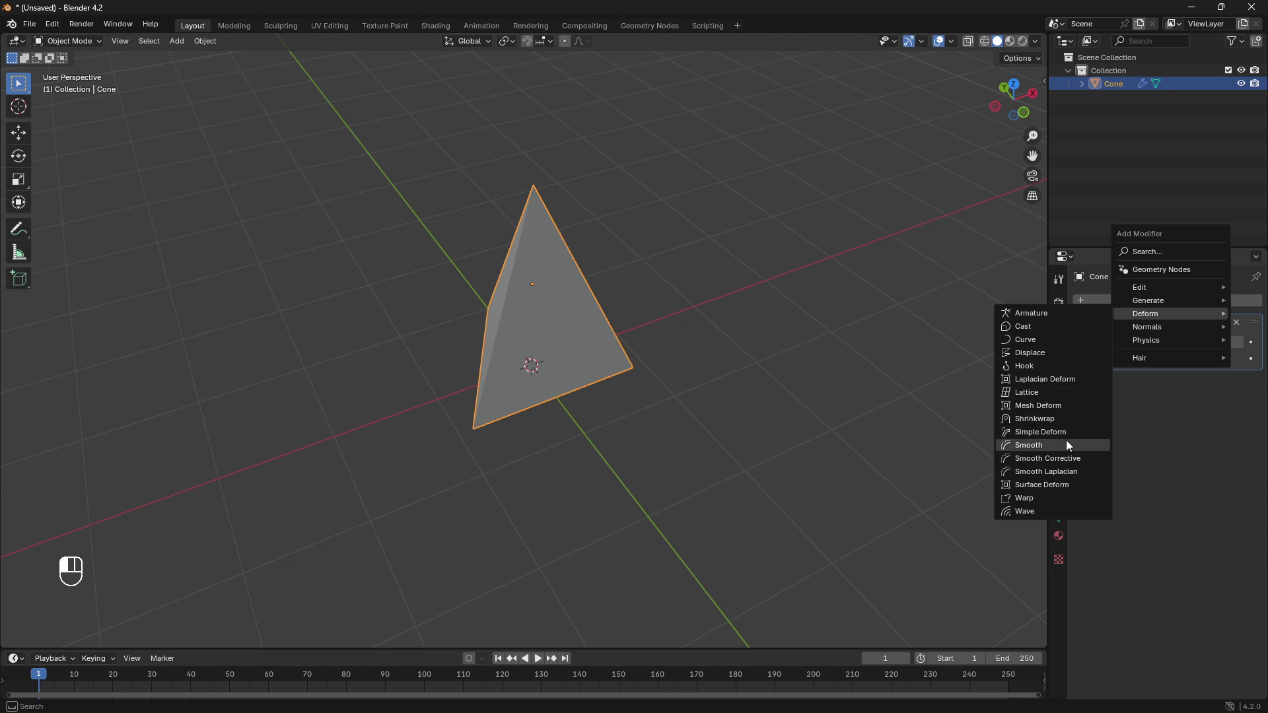
{"action": "left_click", "coordinate": [1067, 442]}
{"action": "scroll", "coordinate": [645, 419], "scroll_direction": "up", "scroll_amount": 2}
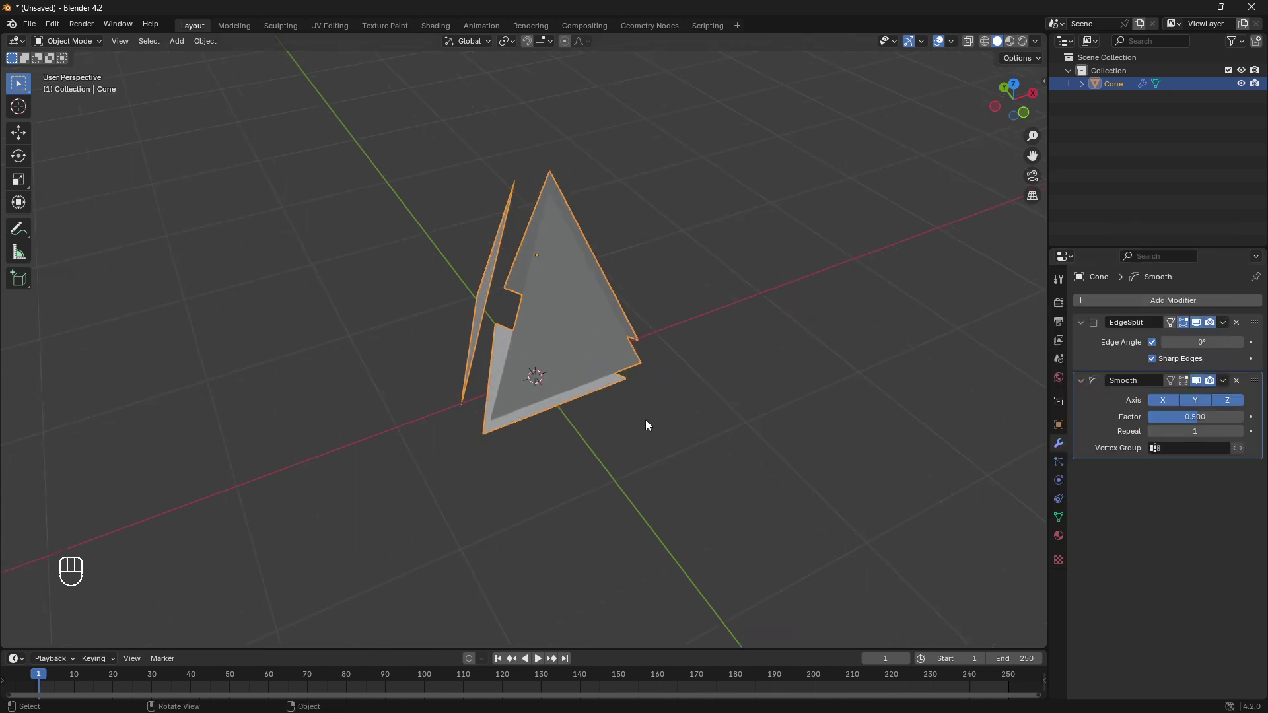
{"action": "scroll", "coordinate": [643, 400], "scroll_direction": "up", "scroll_amount": 2}
{"action": "mouse_move", "coordinate": [643, 400]}
{"action": "middle_mouse_down", "text": "shift"}
{"action": "mouse_move", "coordinate": [665, 401]}
{"action": "mouse_move", "coordinate": [671, 366]}
{"action": "mouse_move", "coordinate": [690, 382]}
{"action": "middle_mouse_up", "text": "shift"}
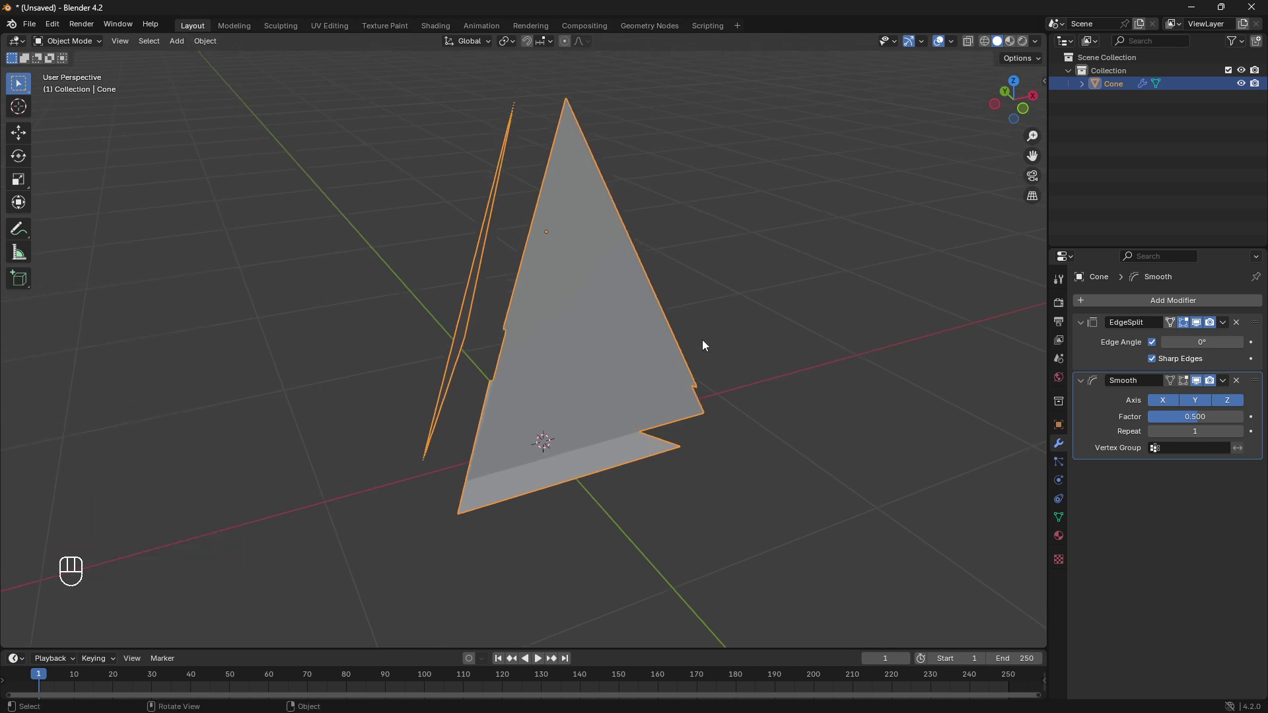
- Subdivide the whole pyramid mesh once and inspect the split pieces
{"action": "key", "text": "Tab"}
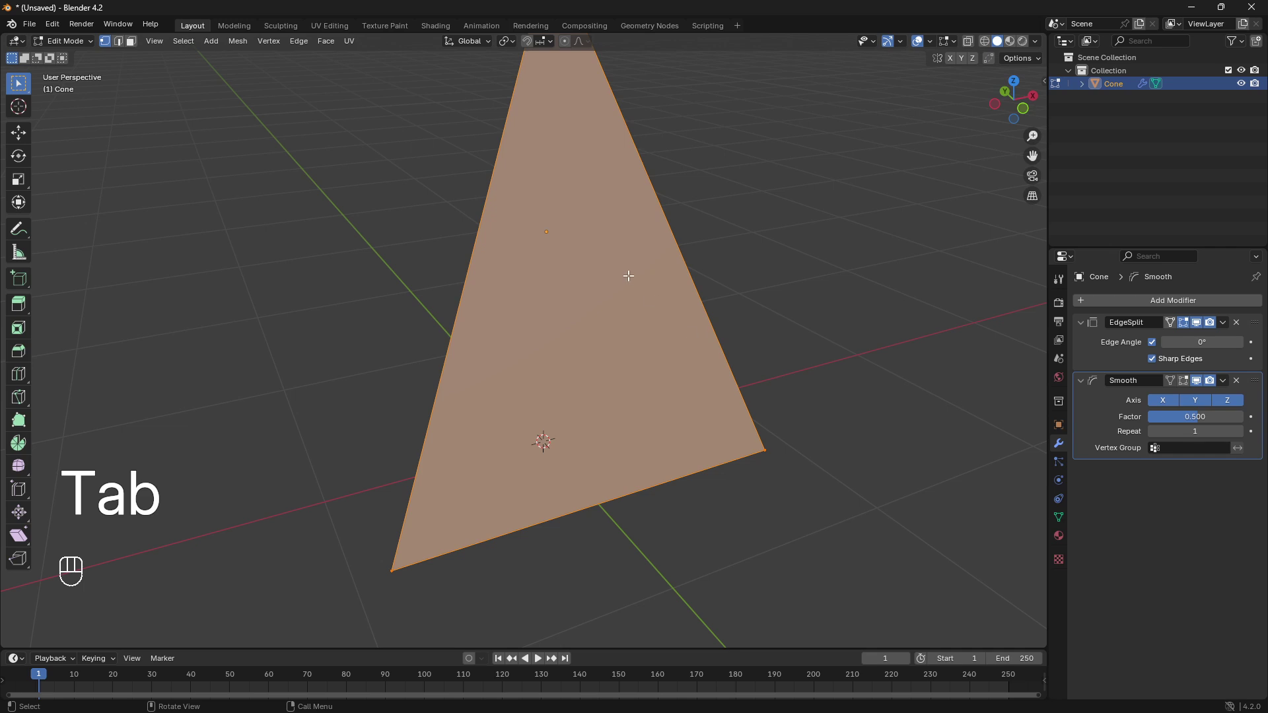
{"action": "right_click", "coordinate": [611, 296]}
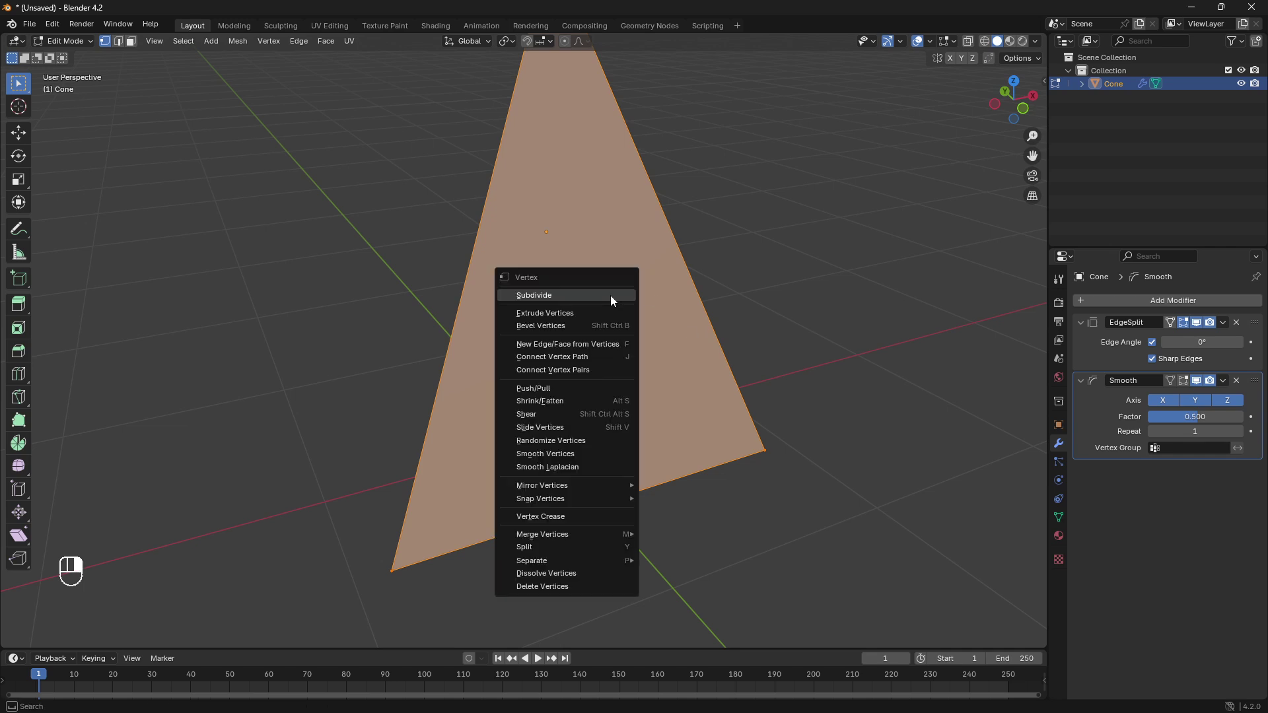
{"action": "left_click", "coordinate": [610, 296]}
{"action": "key", "text": "Tab"}
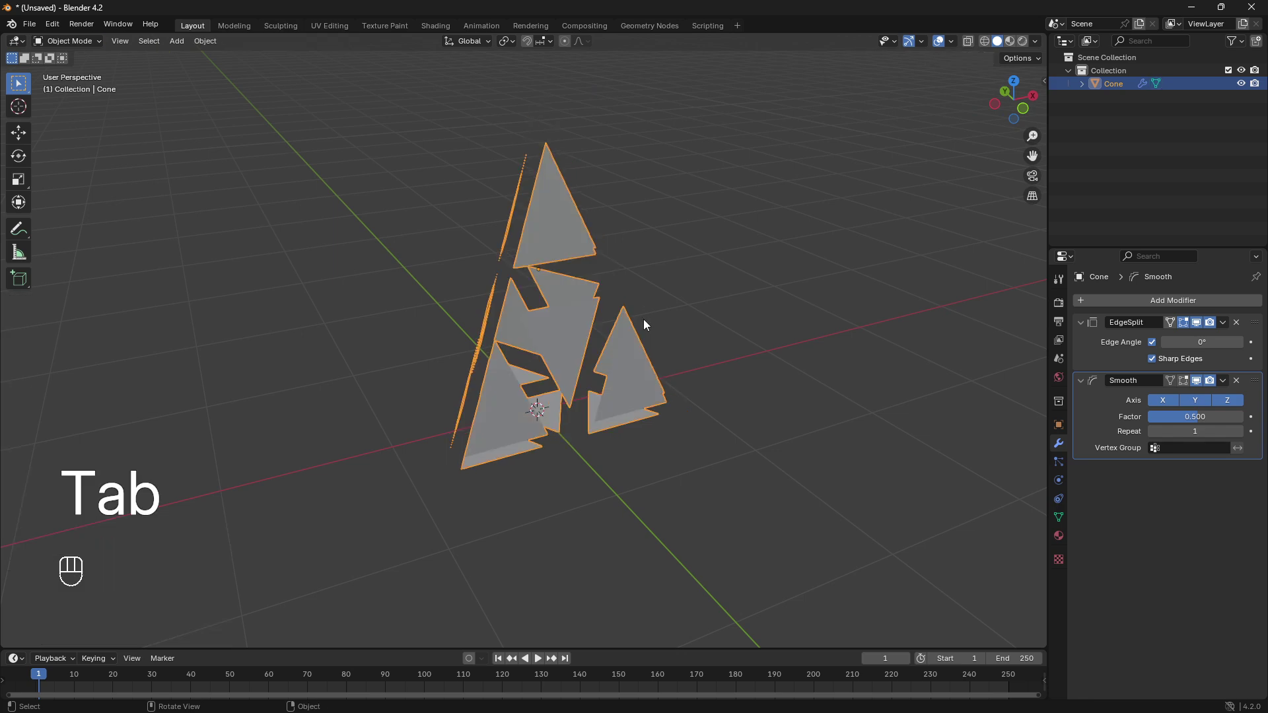
{"action": "mouse_move", "coordinate": [617, 359]}
{"action": "middle_mouse_down"}
{"action": "mouse_move", "coordinate": [672, 372]}
{"action": "mouse_move", "coordinate": [641, 352]}
{"action": "middle_mouse_up"}
- Subdivide the pyramid mesh two more times, inspecting the fragments after each
{"action": "key", "text": "Tab"}
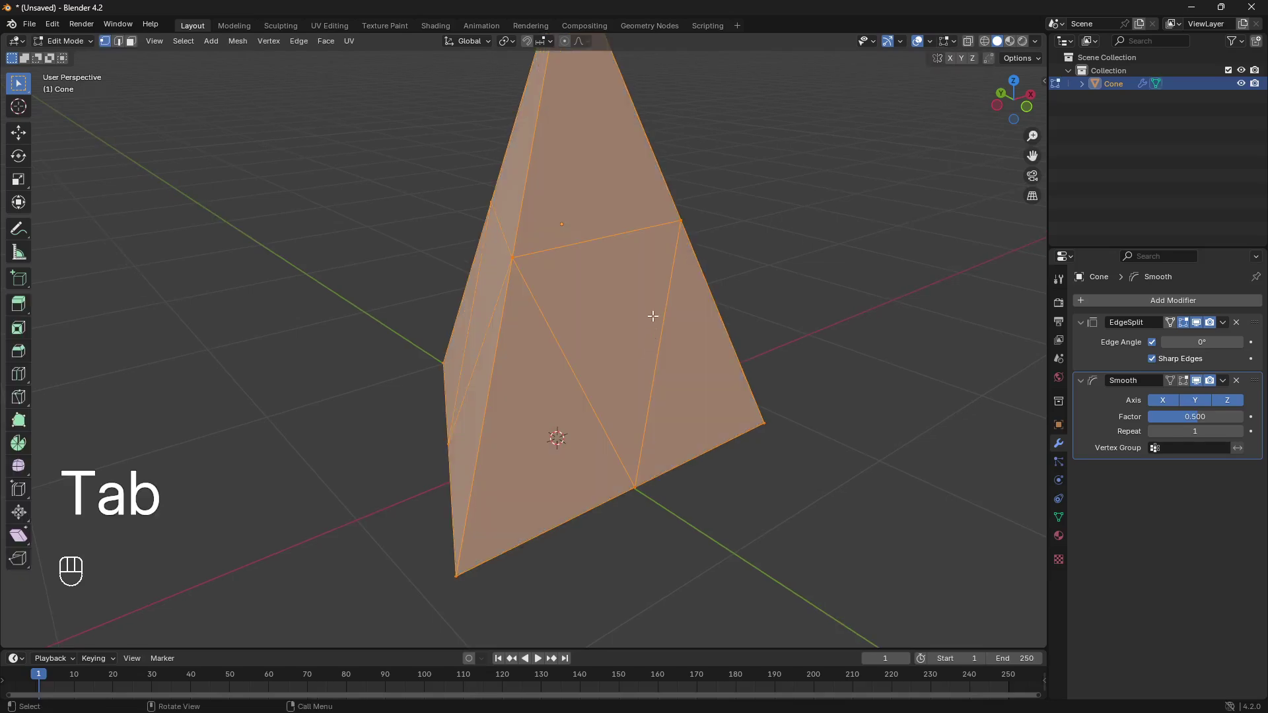
{"action": "right_click", "coordinate": [649, 297]}
{"action": "left_click", "coordinate": [649, 298]}
{"action": "key", "text": "Tab"}
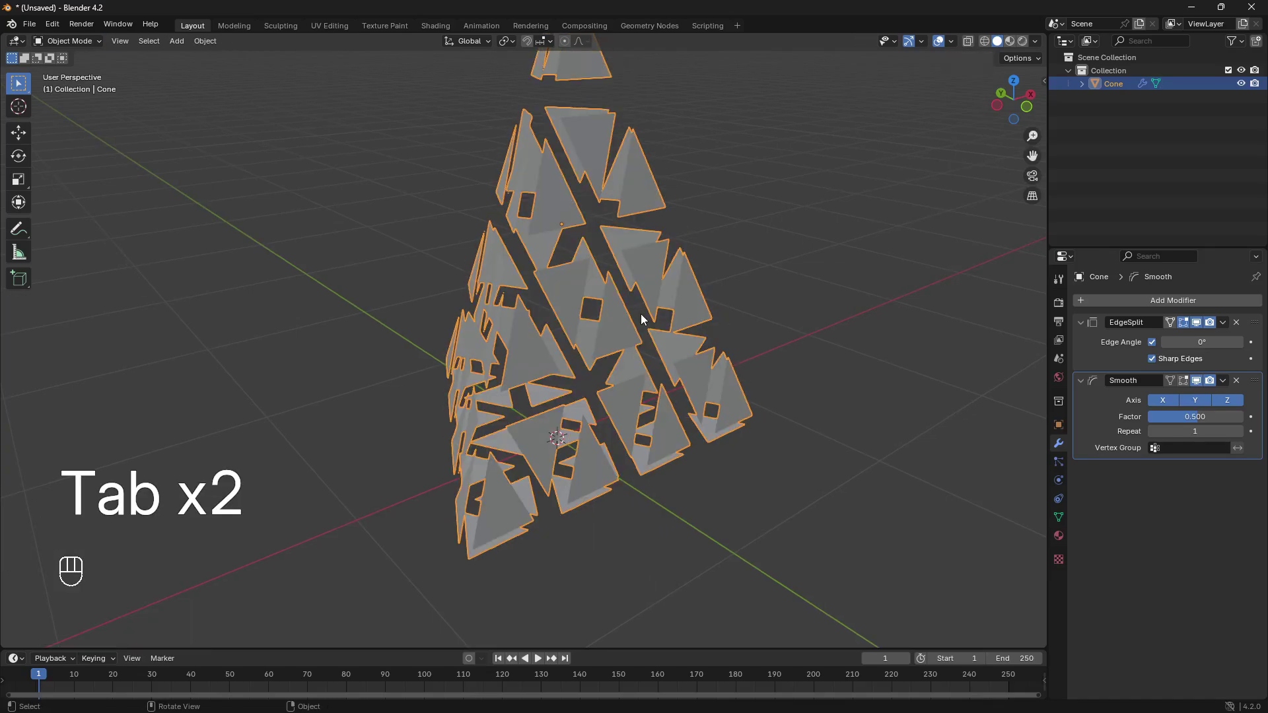
{"action": "middle_click_drag", "start_coordinate": [641, 314], "coordinate": [674, 306]}
{"action": "key", "text": "Tab"}
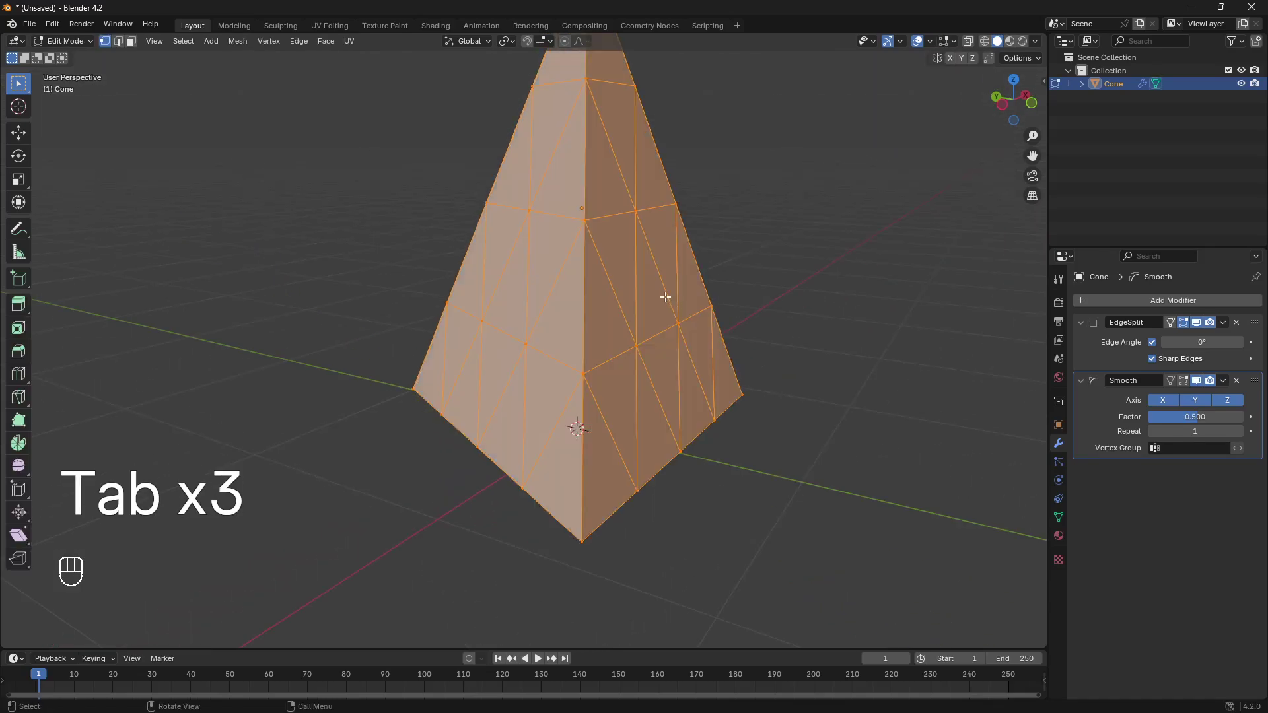
{"action": "right_click", "coordinate": [665, 297]}
{"action": "left_click", "coordinate": [665, 296]}
{"action": "key", "text": "Tab"}
{"action": "mouse_move", "coordinate": [664, 297]}
{"action": "middle_mouse_down"}
{"action": "mouse_move", "coordinate": [618, 364]}
{"action": "mouse_move", "coordinate": [611, 350]}
{"action": "middle_mouse_up"}
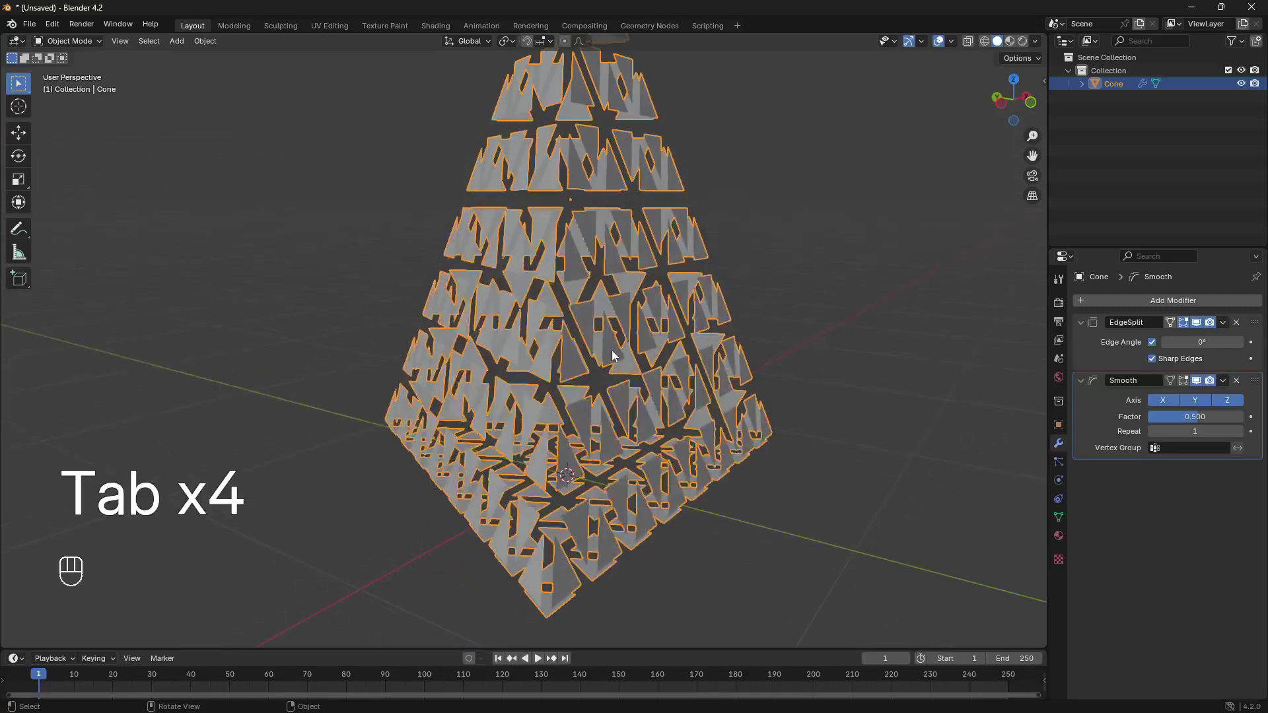
- Add a Solidify modifier to the fractured pieces with thickness about -0.016 m
{"action": "left_click", "coordinate": [1177, 299]}
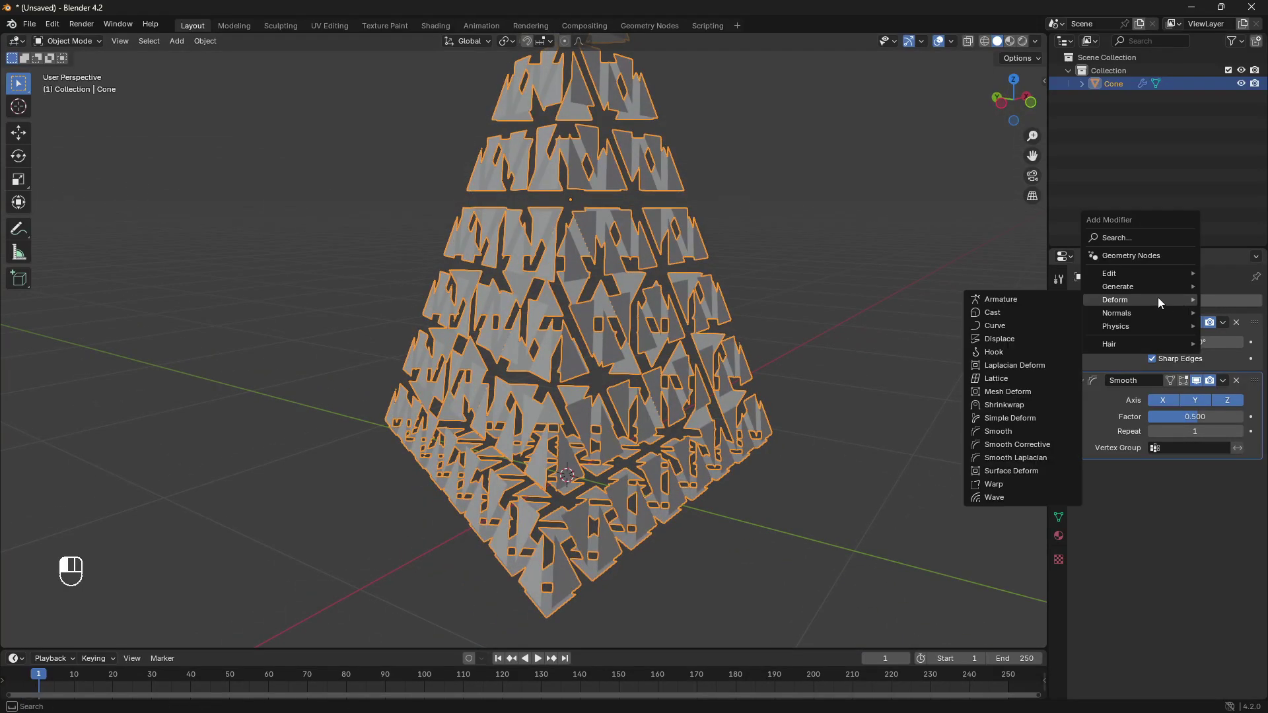
{"action": "mouse_move", "coordinate": [1139, 287]}
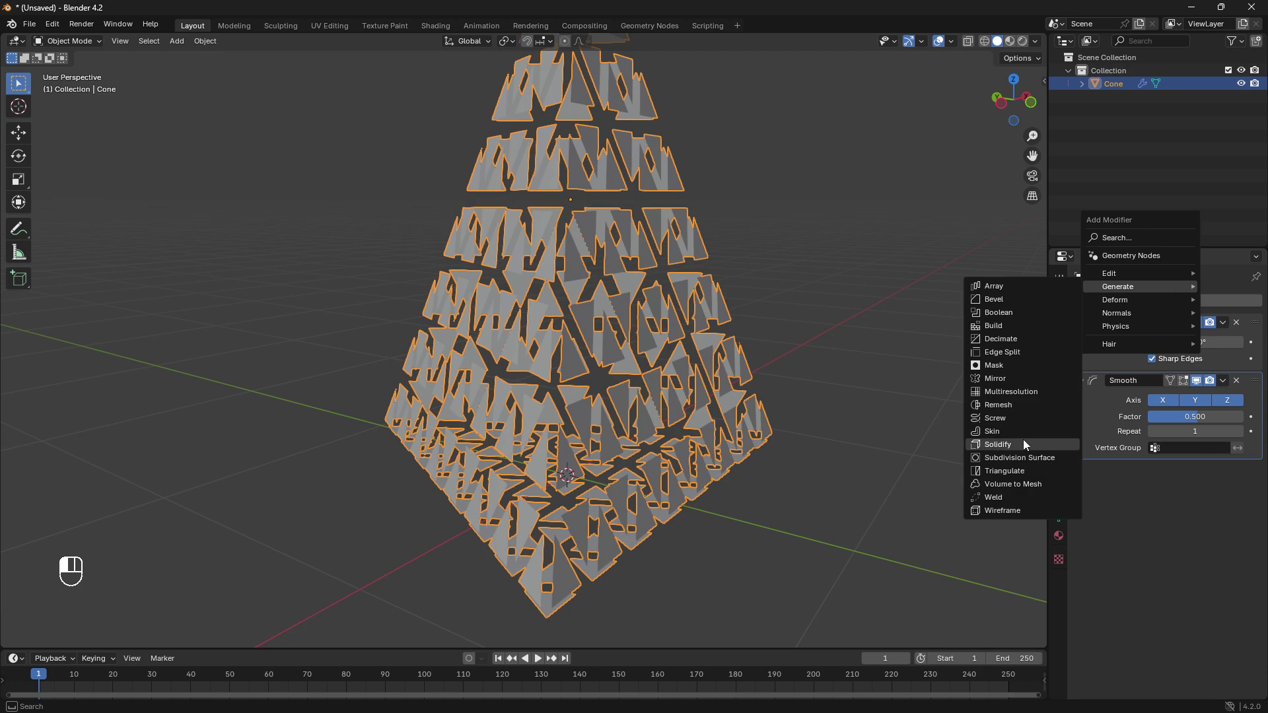
{"action": "left_click", "coordinate": [1023, 442]}
{"action": "scroll", "coordinate": [663, 469], "scroll_direction": "up", "scroll_amount": 3}
{"action": "middle_click_drag", "start_coordinate": [663, 469], "coordinate": [674, 427]}
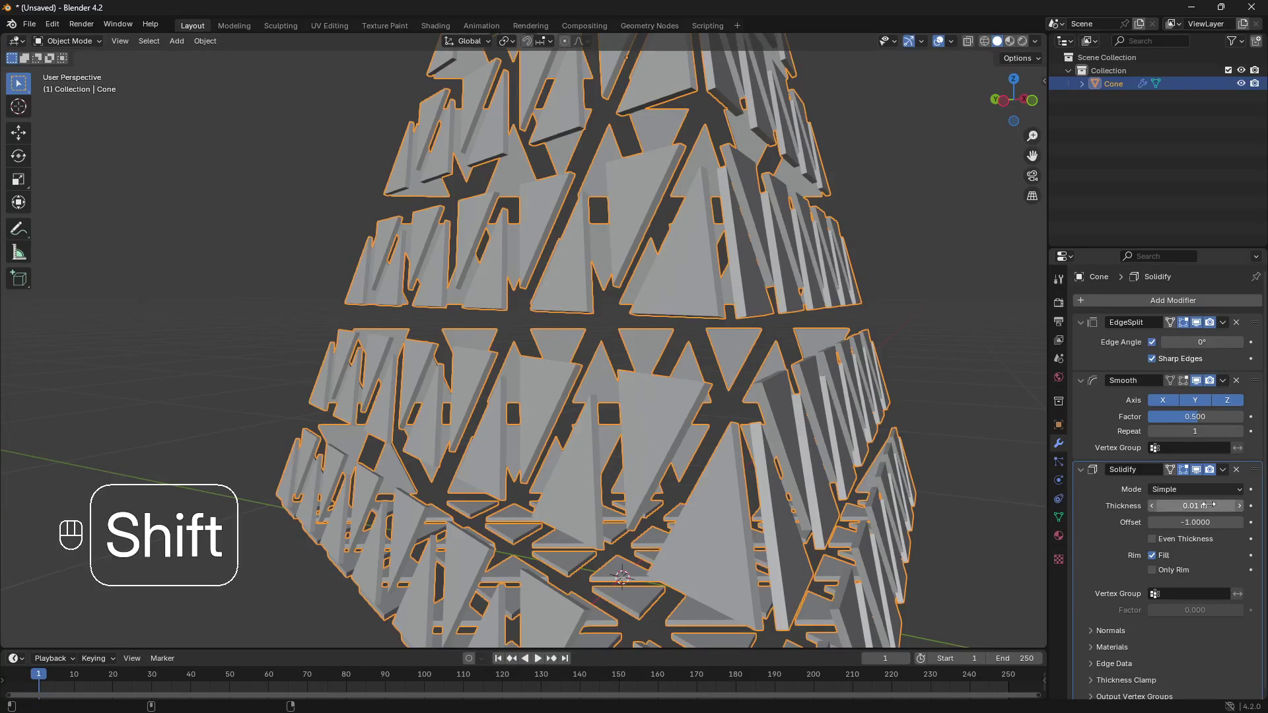
{"action": "left_click_drag", "start_coordinate": [1213, 505], "coordinate": [1156, 505], "text": "shift"}
{"action": "scroll", "coordinate": [788, 328], "scroll_direction": "down", "scroll_amount": 4}
{"action": "scroll", "coordinate": [681, 297], "scroll_direction": "down", "scroll_amount": 3}
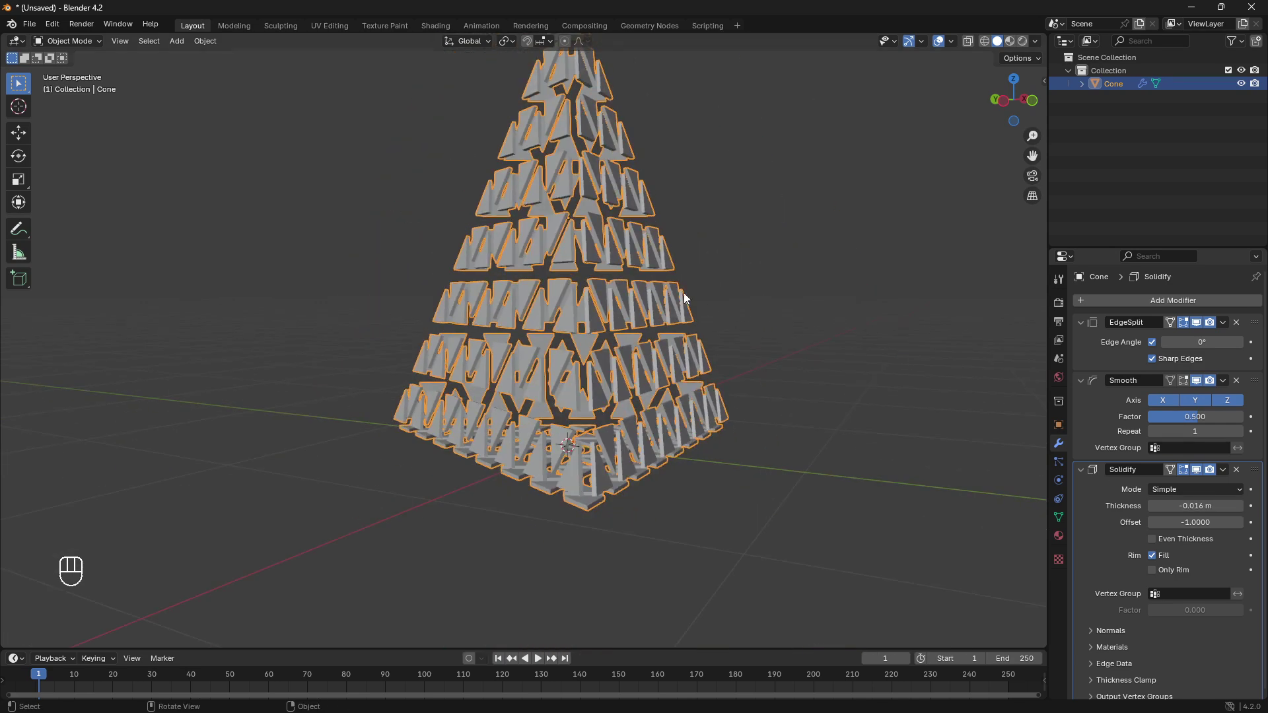
{"action": "middle_click_drag", "start_coordinate": [679, 298], "coordinate": [604, 354]}
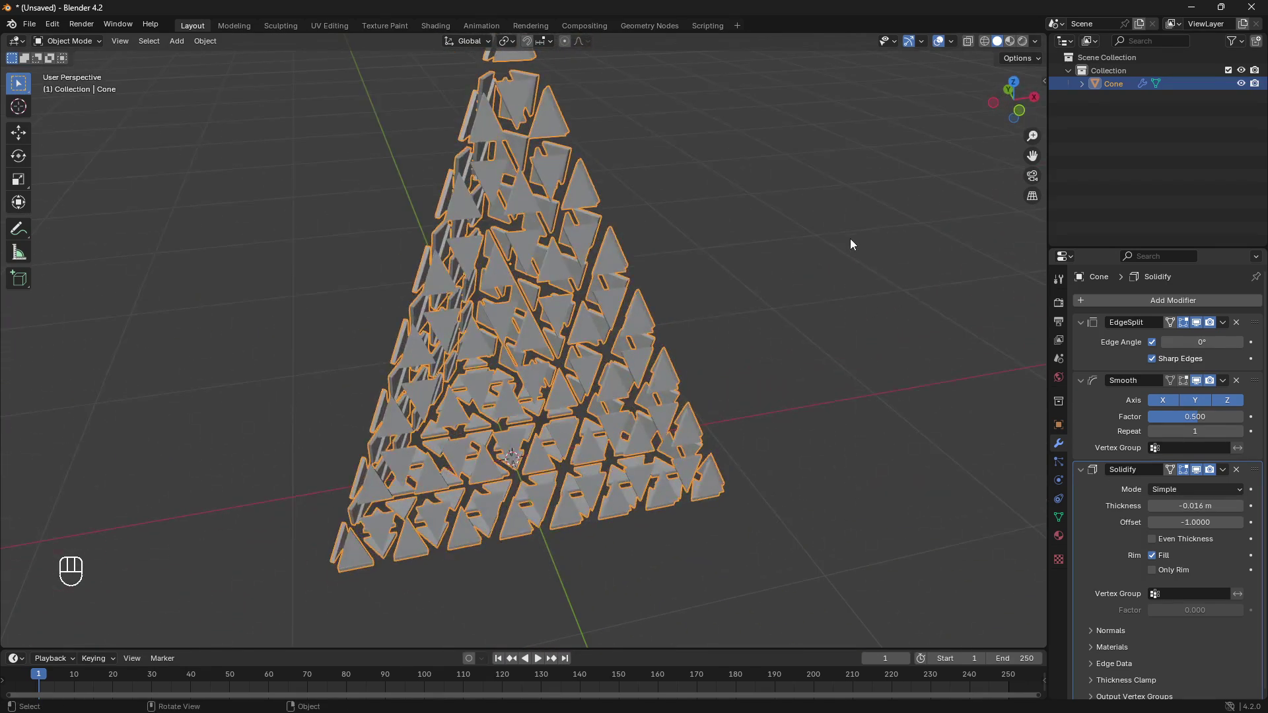